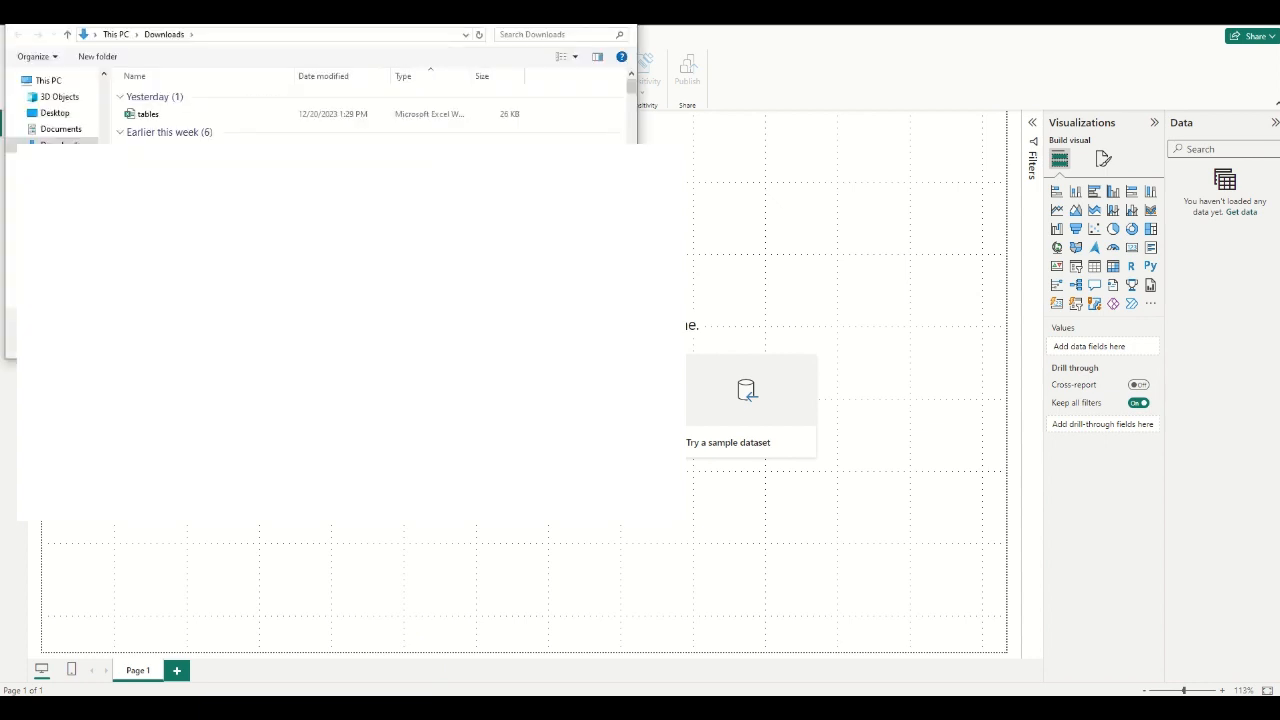
Import Sheet1 from the tables workbook in Downloads and open it for transformation in Power Query Editor.
{"action": "left_click", "coordinate": [148, 116]}
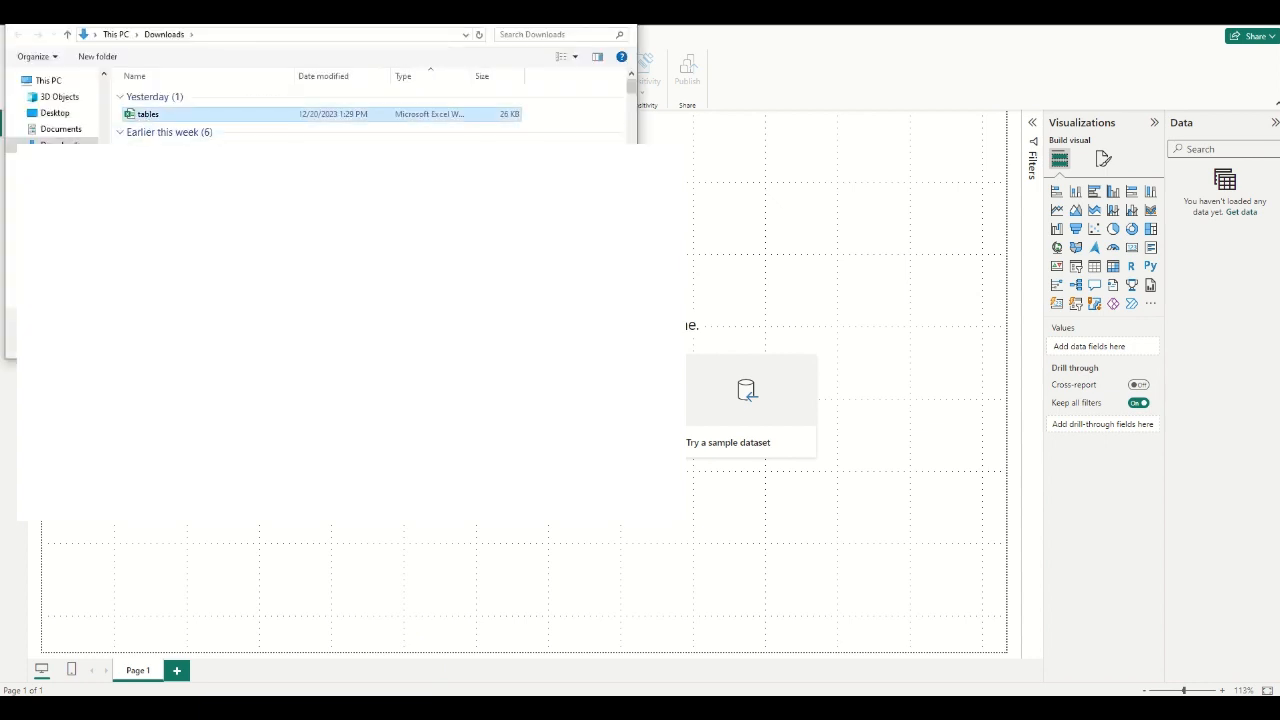
{"action": "double_click", "coordinate": [148, 114]}
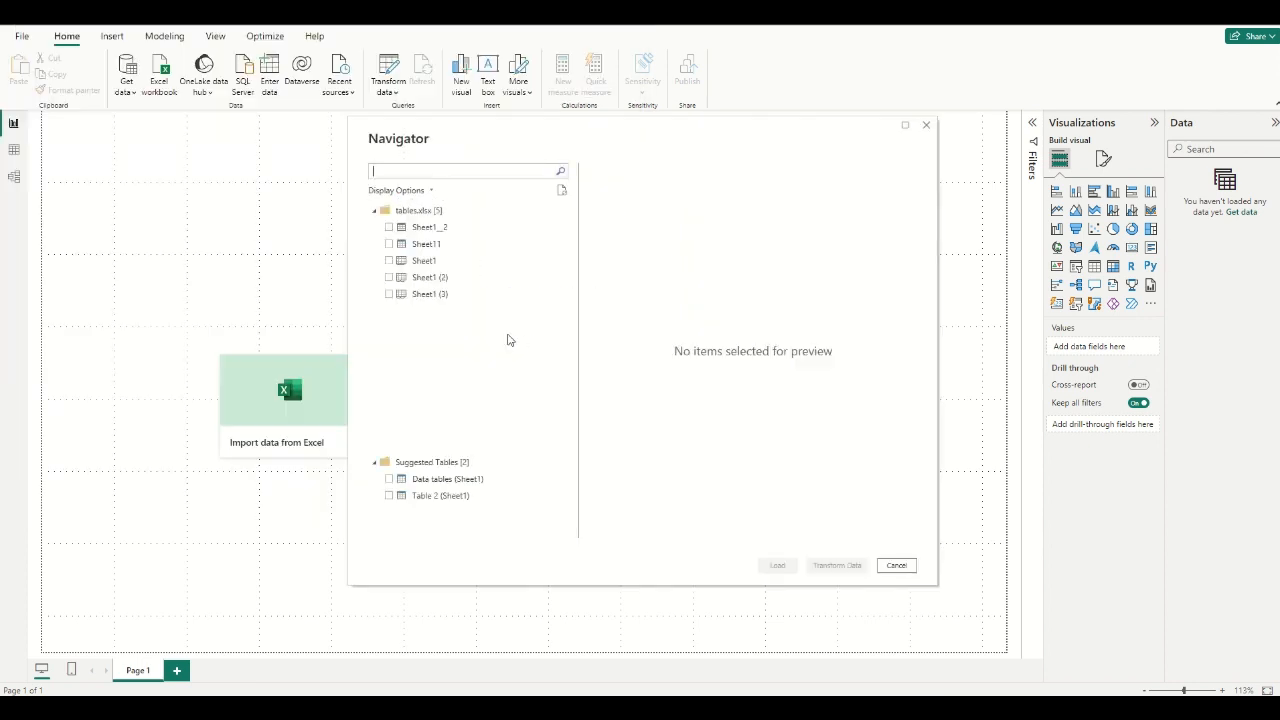
{"action": "left_click", "coordinate": [392, 264]}
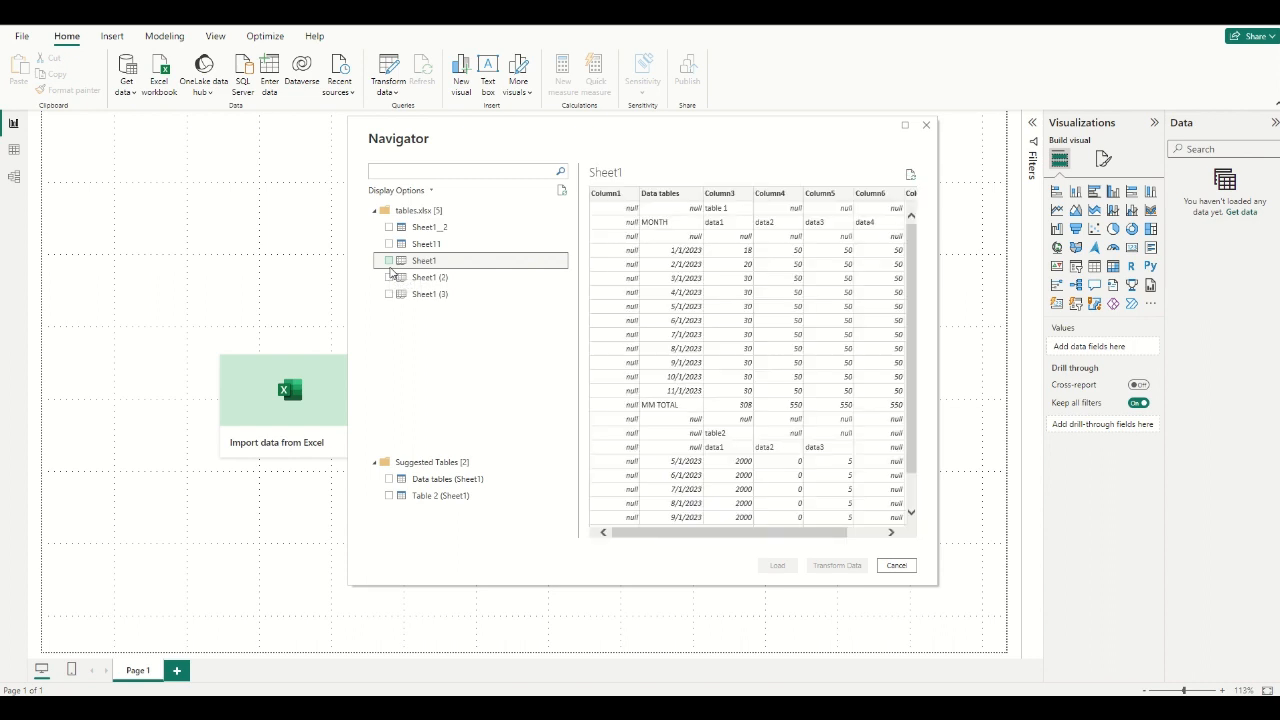
{"action": "left_click", "coordinate": [390, 262]}
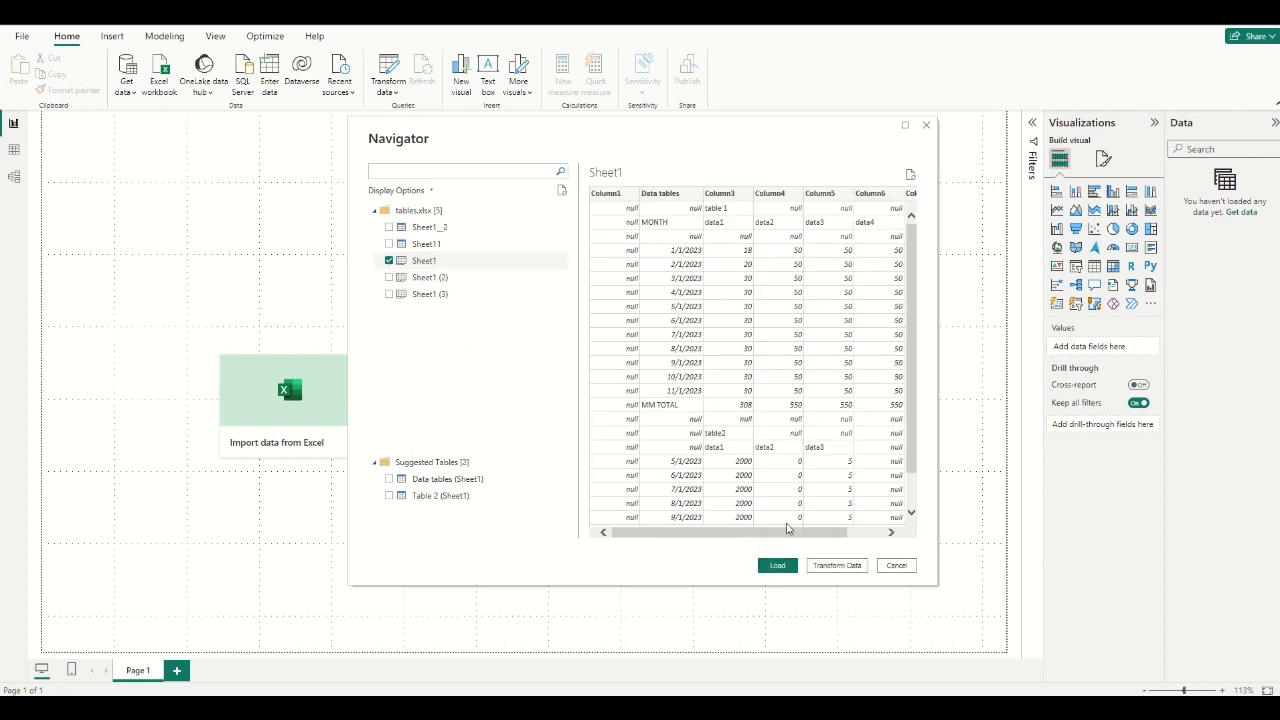
{"action": "left_click", "coordinate": [843, 569]}
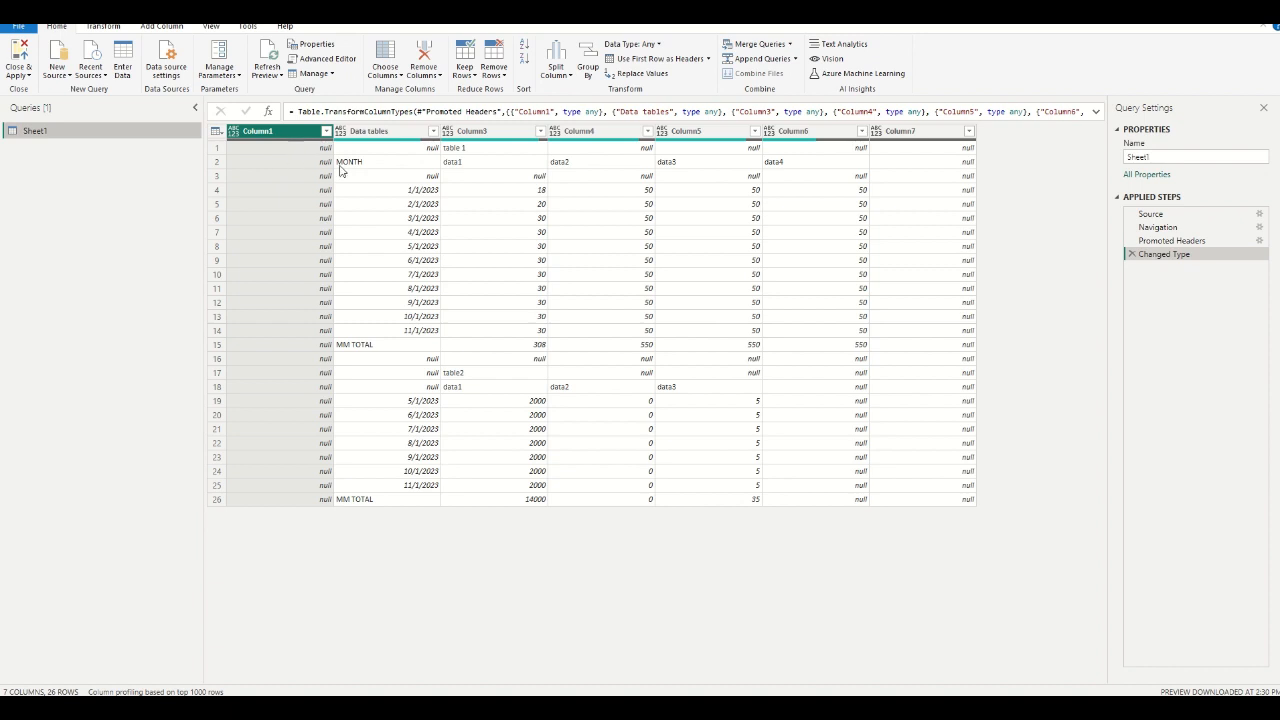
Remove the empty Column1 and Column7 from the Sheet1 query.
{"action": "left_click", "coordinate": [935, 135], "text": "ctrl"}
{"action": "right_click", "coordinate": [935, 143]}
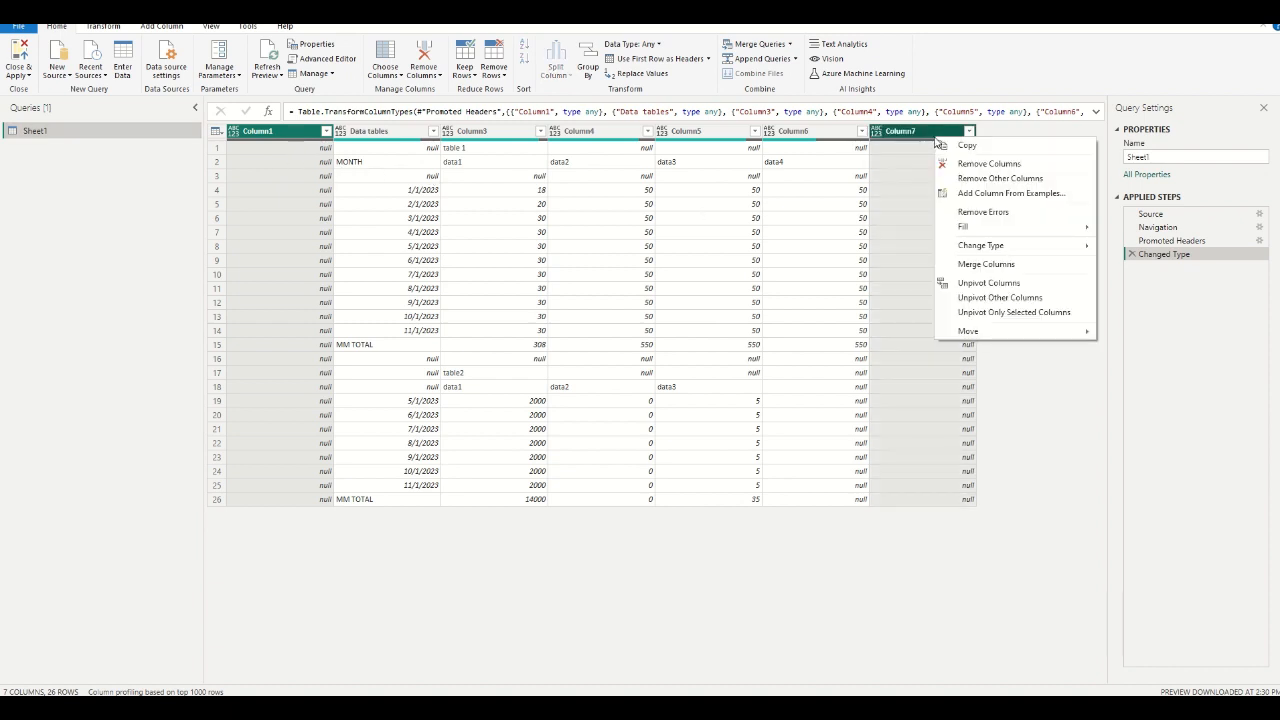
{"action": "left_click", "coordinate": [965, 166]}
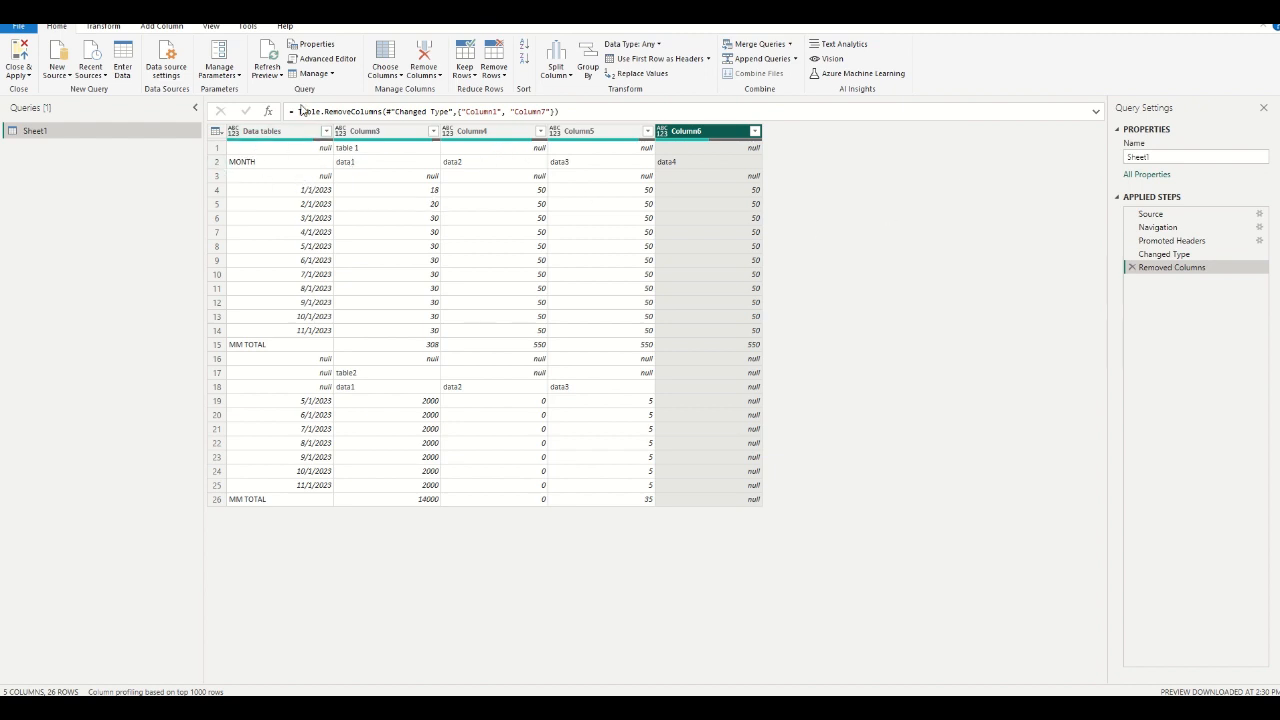
Remove the top 1 row containing the table 1 title and promote the MONTH row to column headers.
{"action": "left_click", "coordinate": [500, 78]}
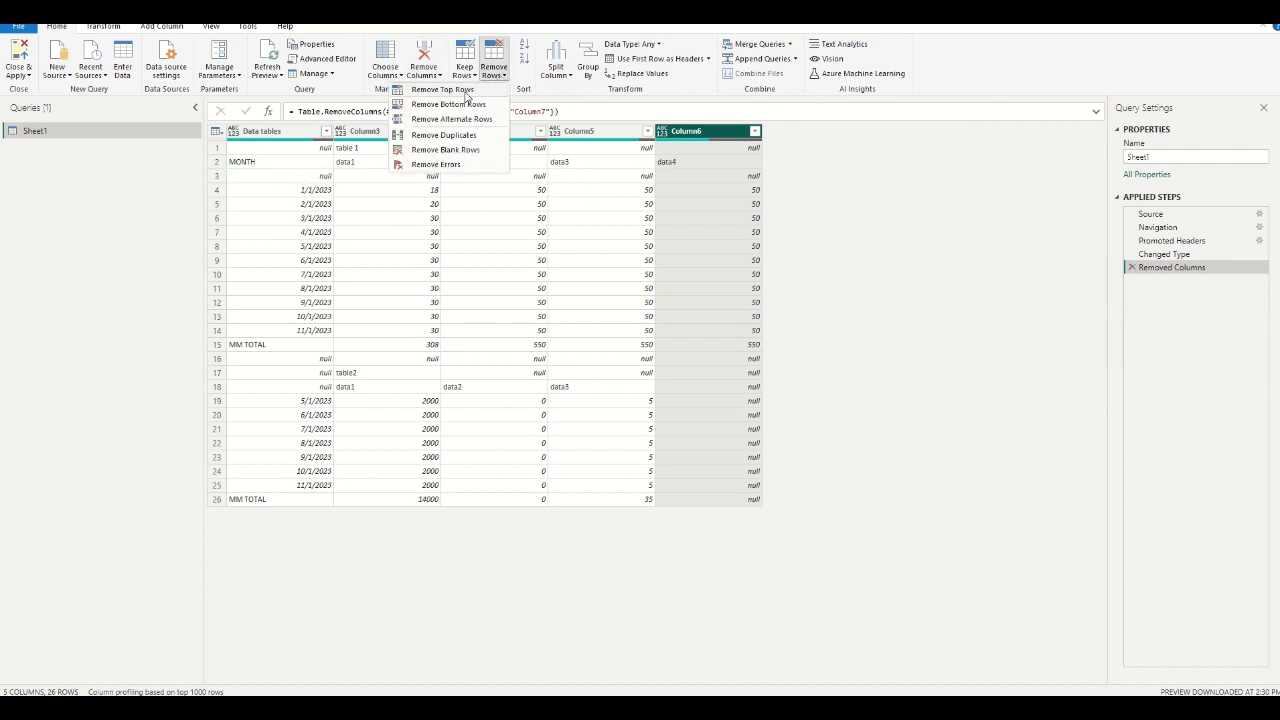
{"action": "left_click", "coordinate": [468, 89]}
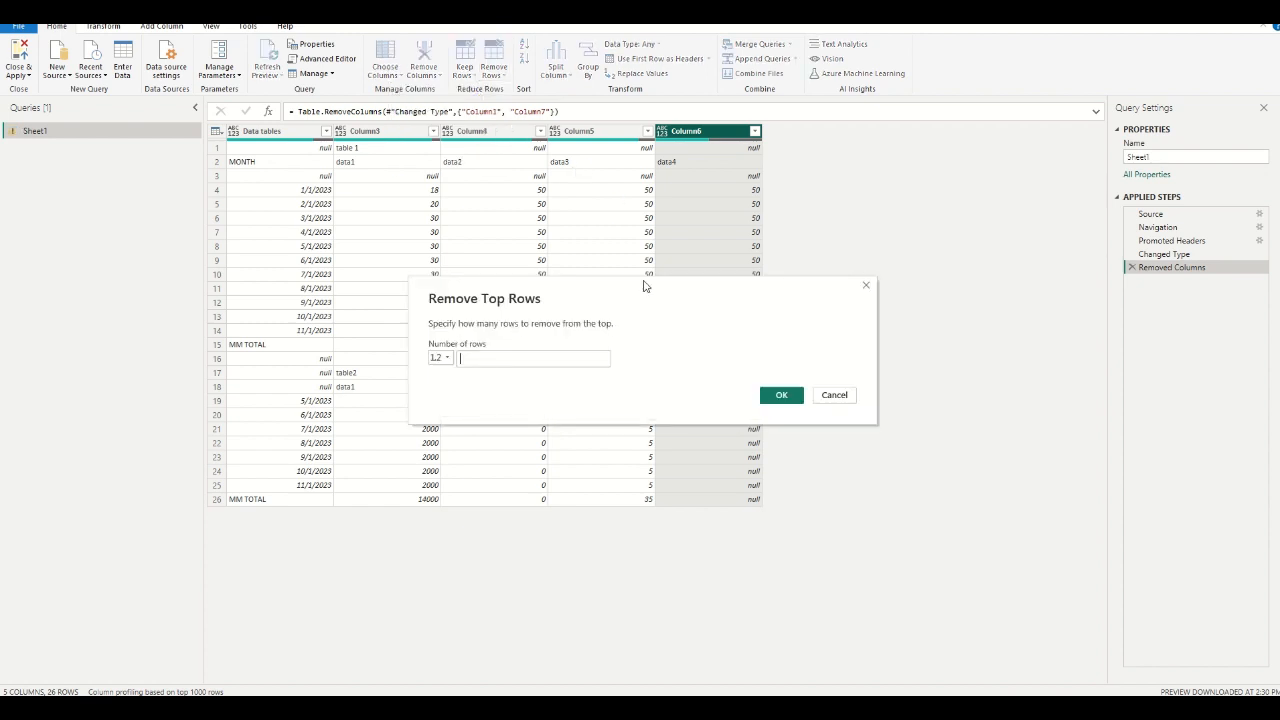
{"action": "type", "text": "1"}
{"action": "left_click", "coordinate": [782, 395]}
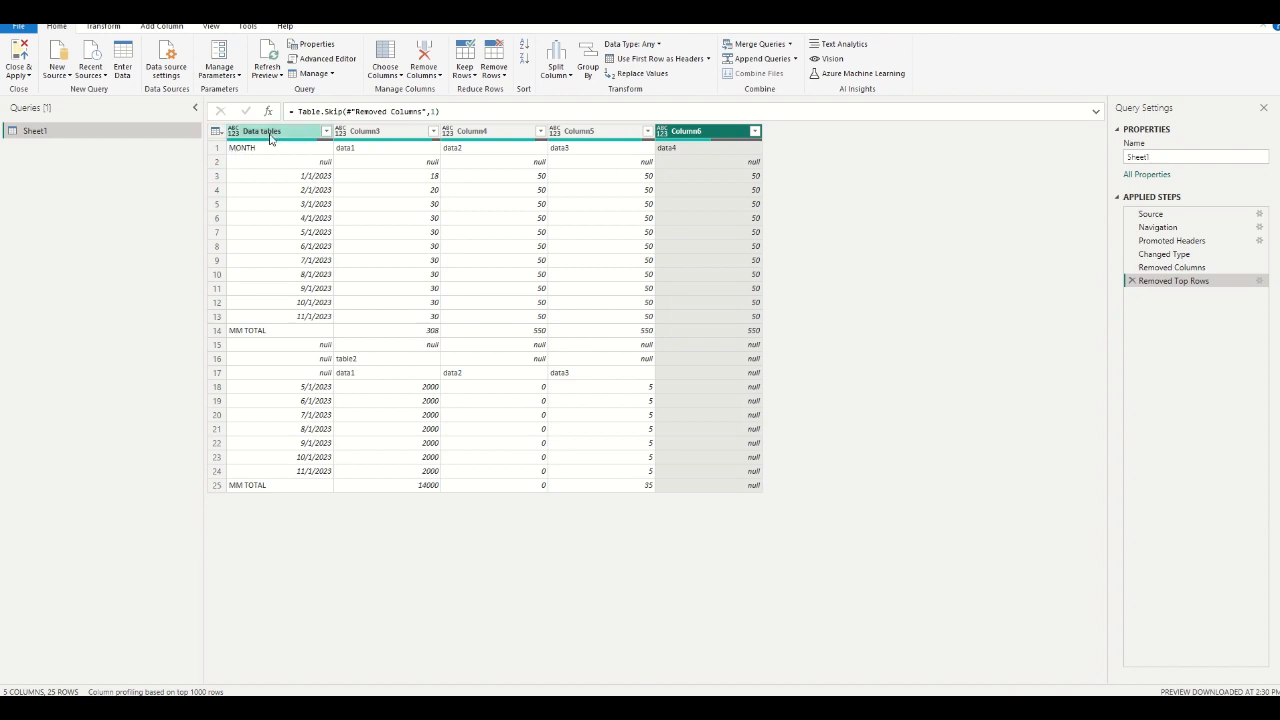
{"action": "left_click", "coordinate": [640, 58]}
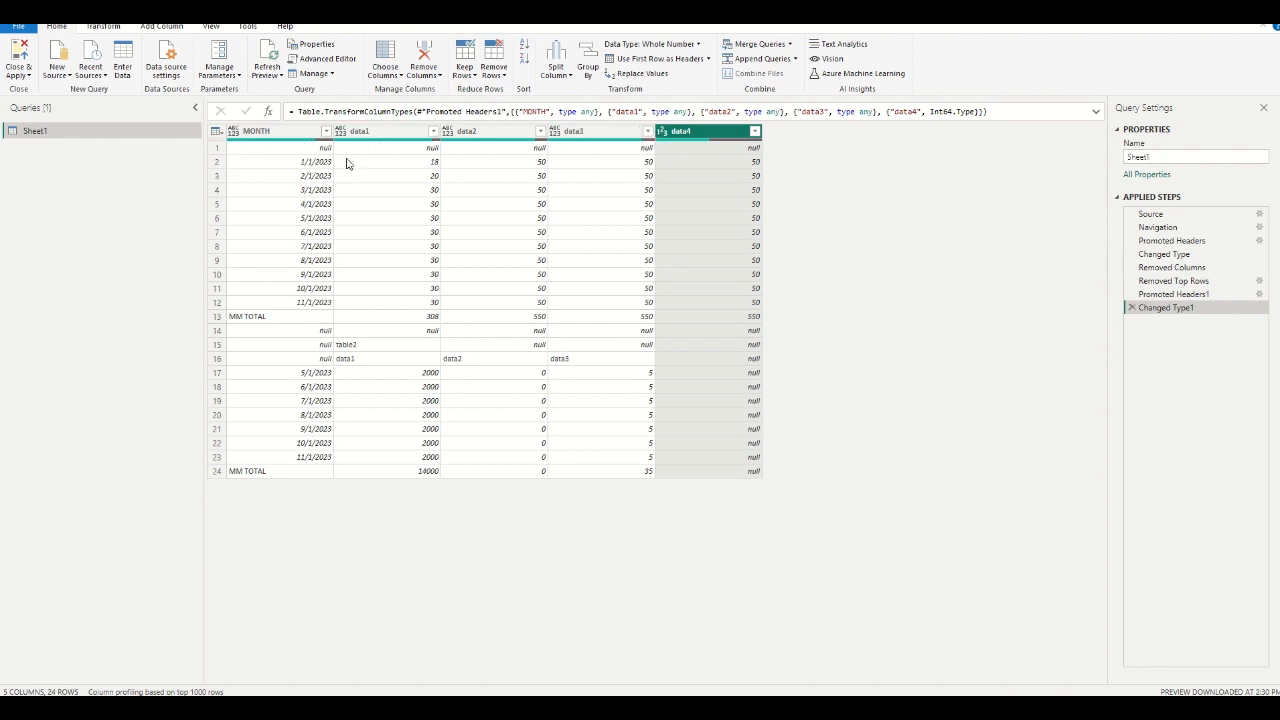
Remove the top 1 row, the blank row directly beneath the new headers.
{"action": "left_click", "coordinate": [495, 78]}
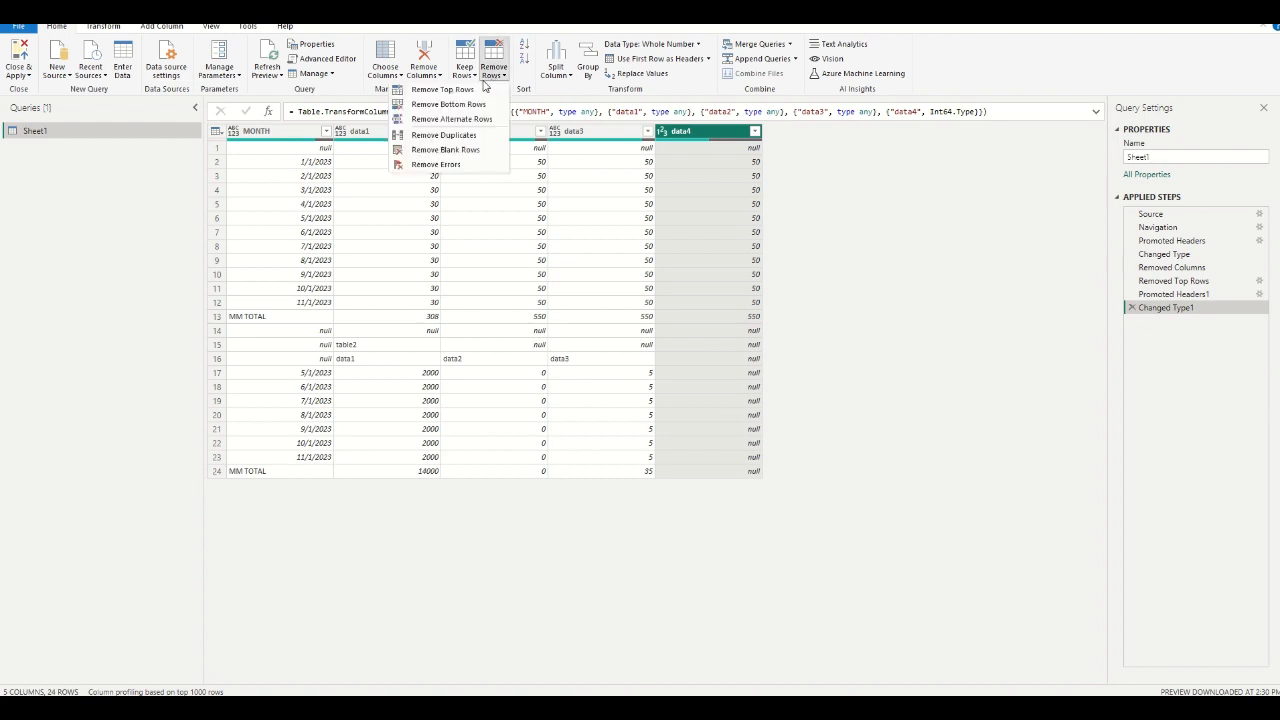
{"action": "left_click", "coordinate": [474, 89]}
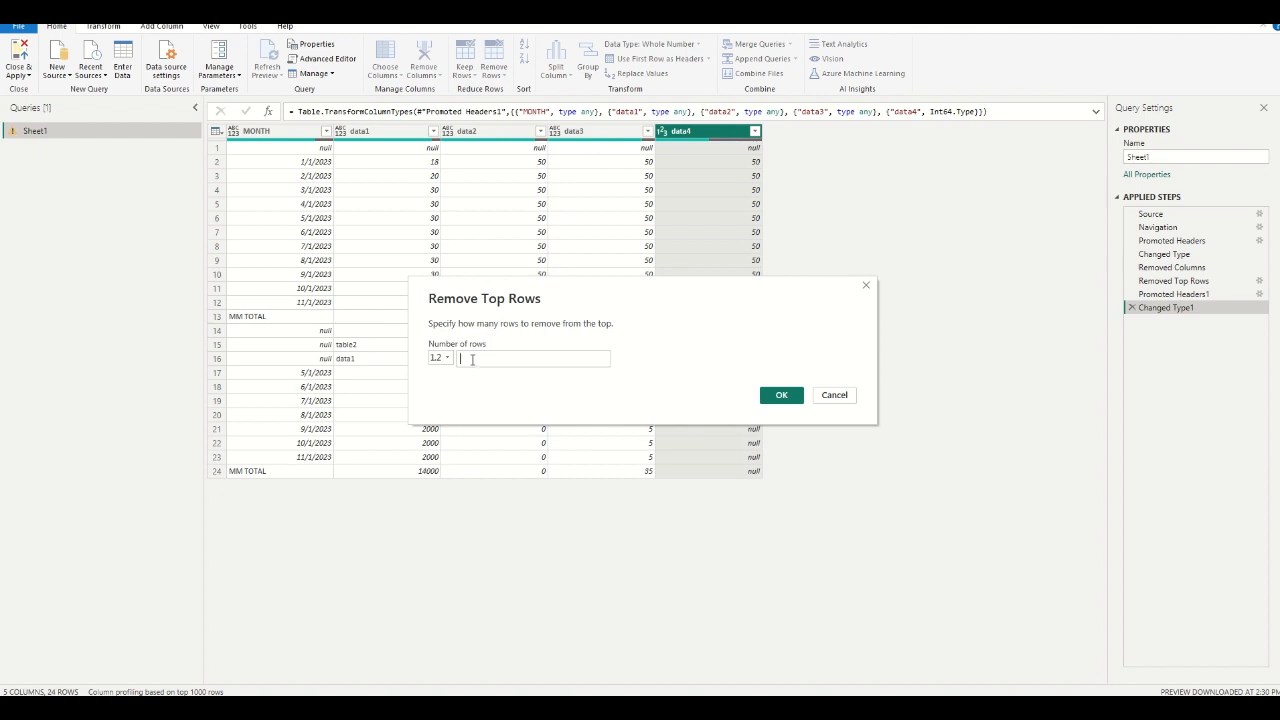
{"action": "type", "text": "1"}
{"action": "left_click", "coordinate": [778, 395]}
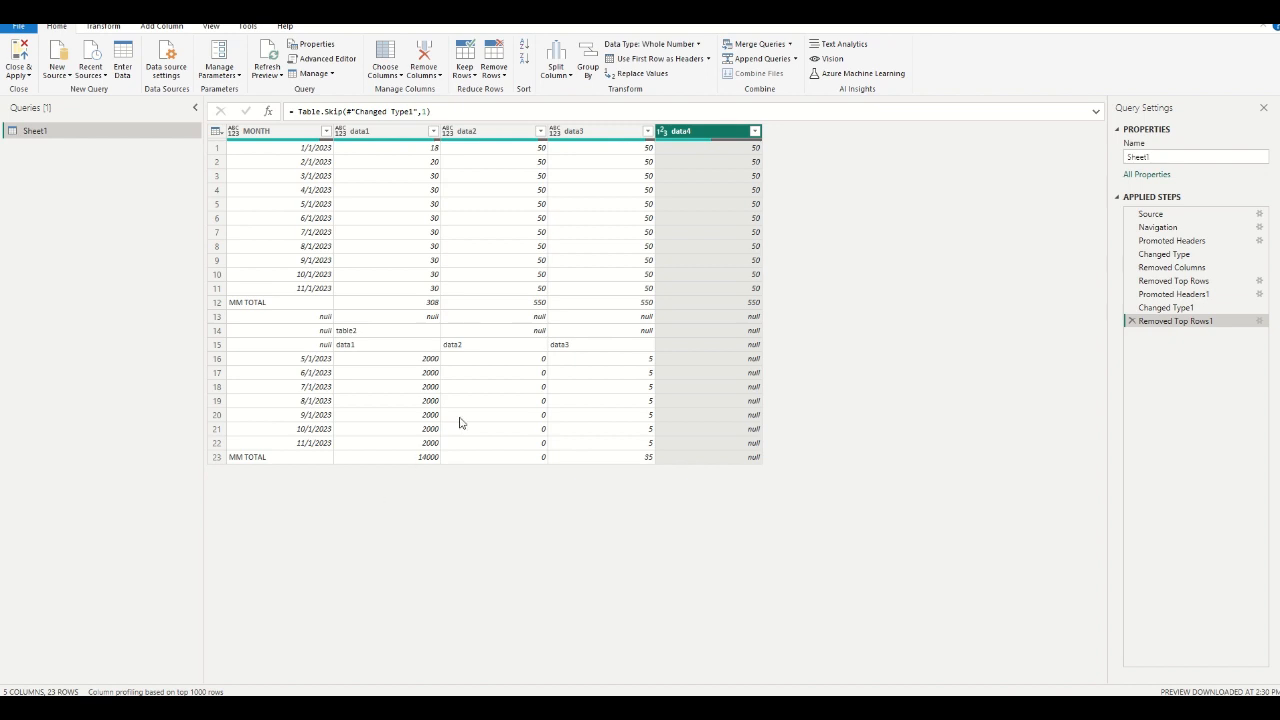
Add a conditional column named Remove that outputs "Remove" where MONTH equals "MM TOTAL".
{"action": "left_click", "coordinate": [155, 28]}
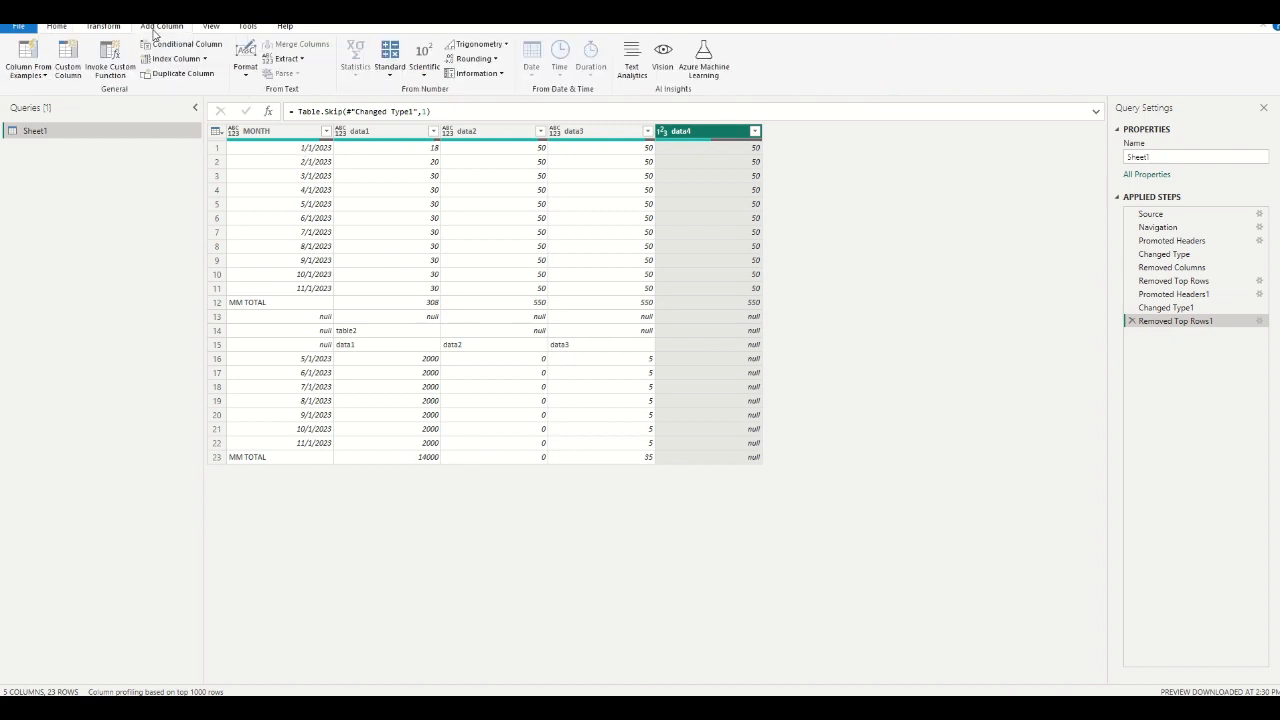
{"action": "left_click", "coordinate": [180, 44]}
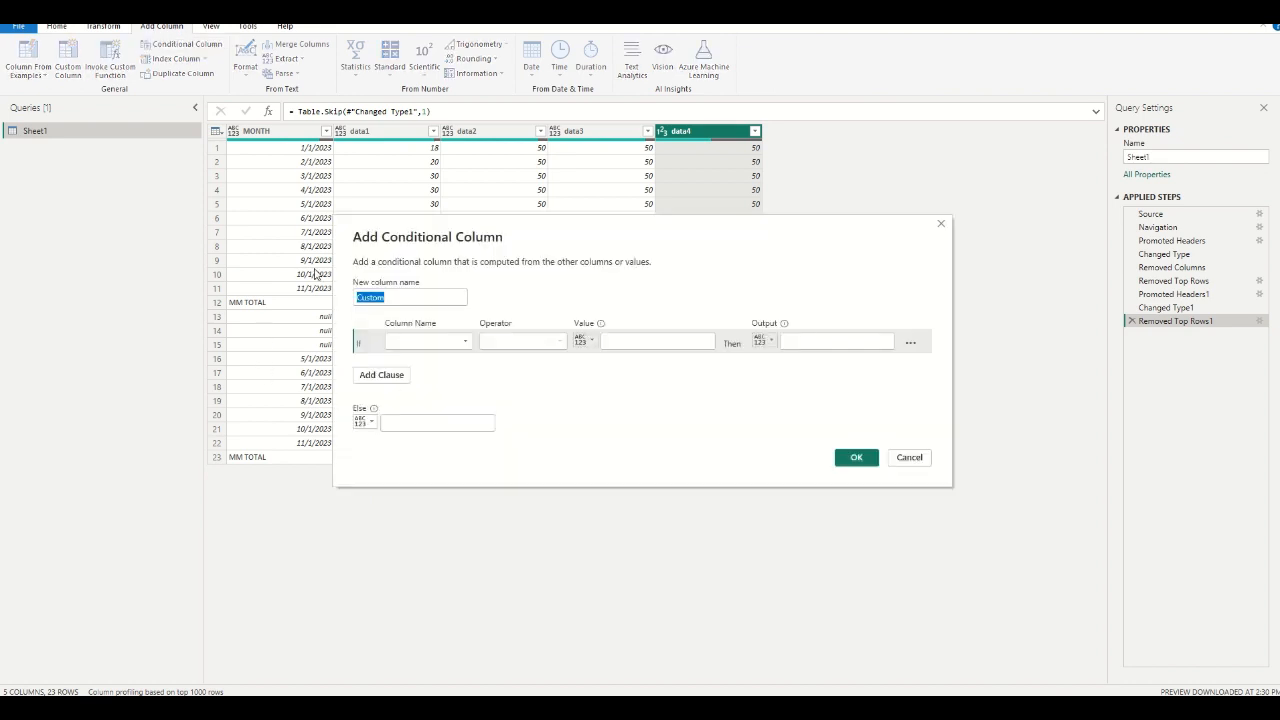
{"action": "type", "text": "Remove"}
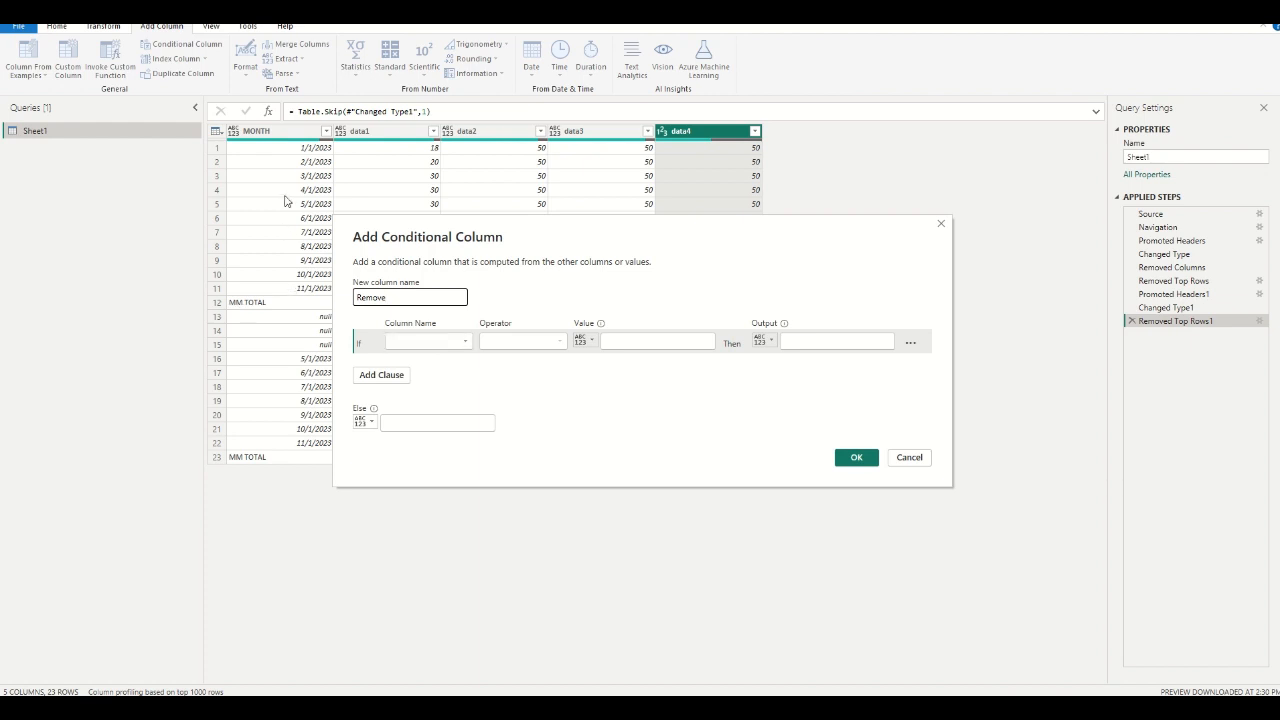
{"action": "left_click", "coordinate": [465, 345]}
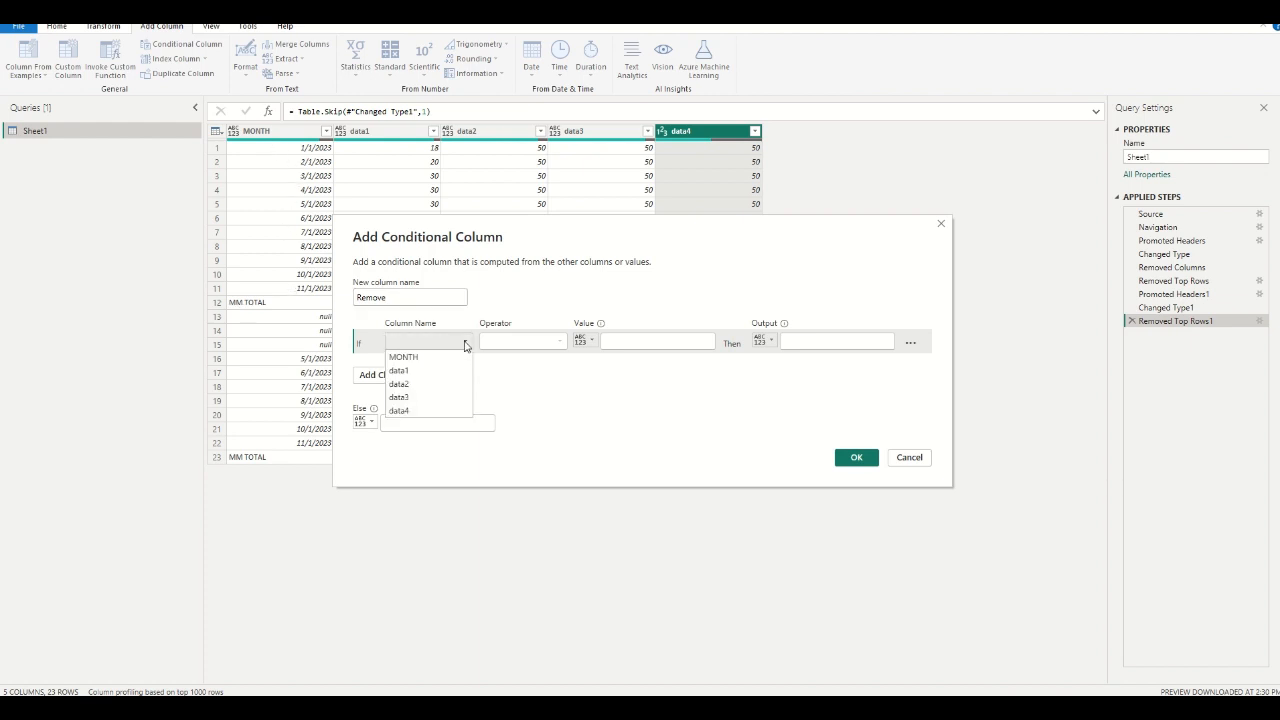
{"action": "left_click", "coordinate": [404, 357]}
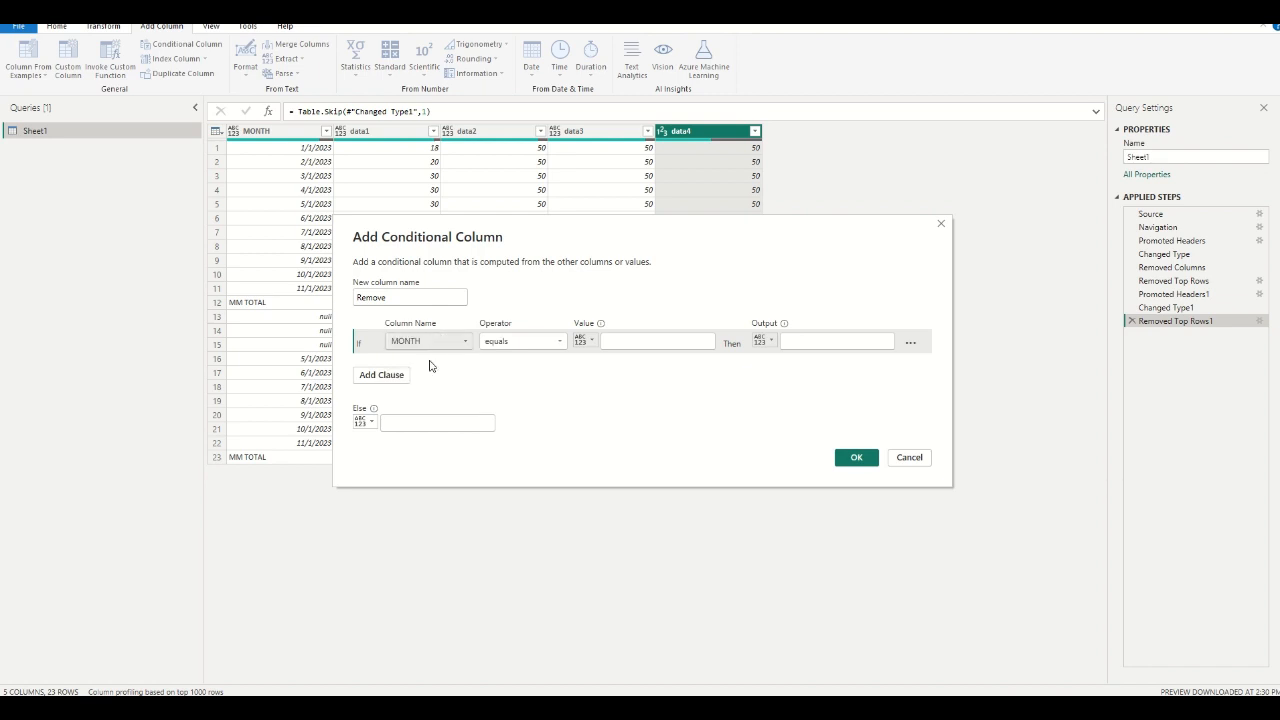
{"action": "left_click", "coordinate": [641, 343]}
{"action": "type", "text": "MM TOTAL"}
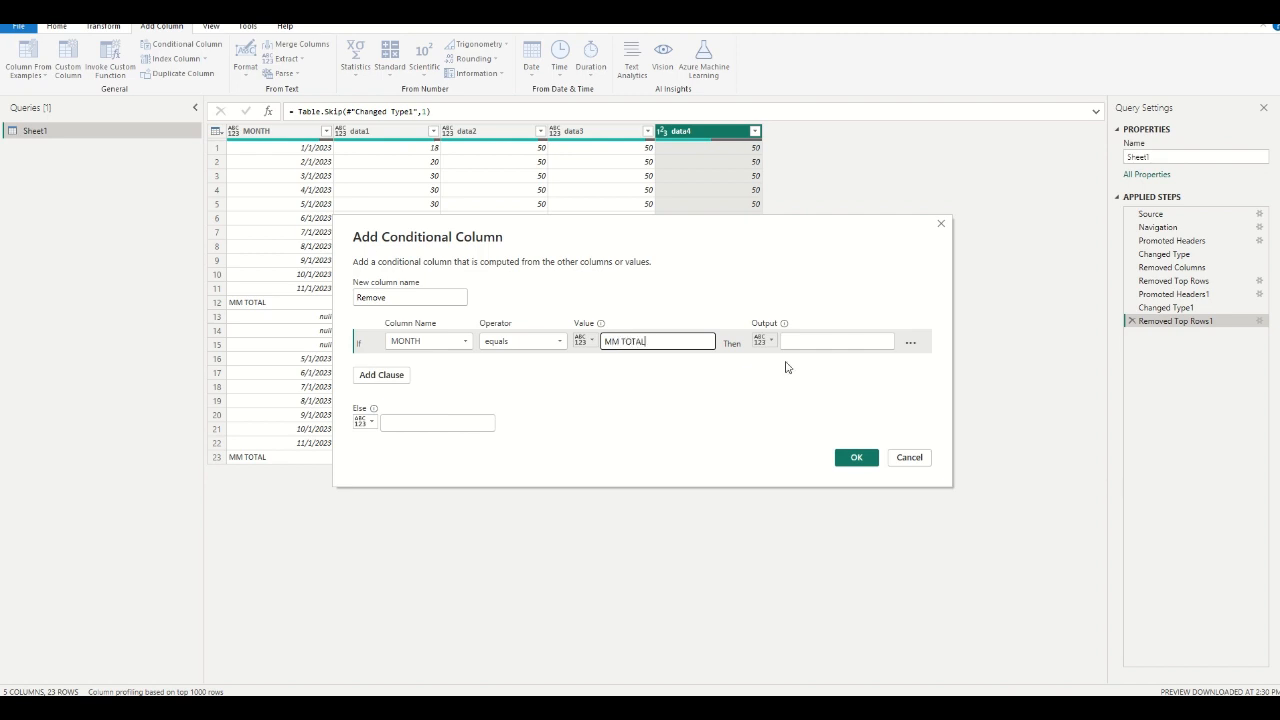
{"action": "left_click", "coordinate": [819, 340]}
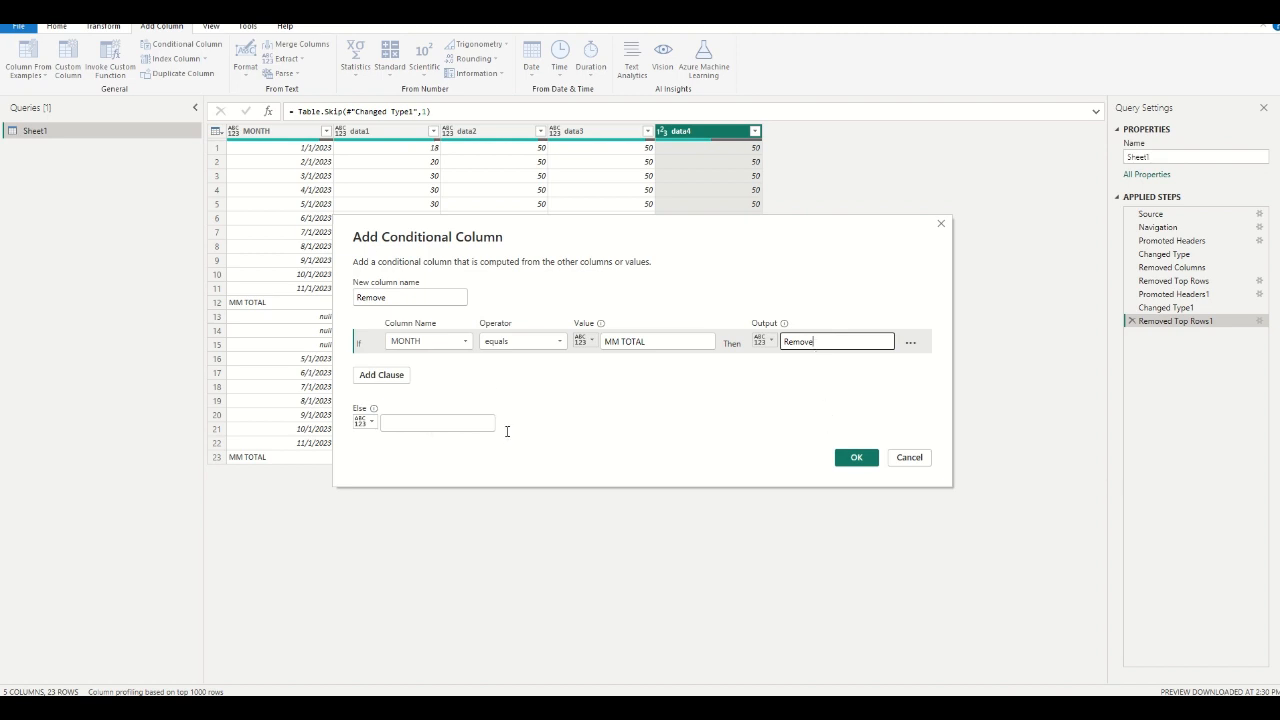
{"action": "left_click", "coordinate": [862, 458]}
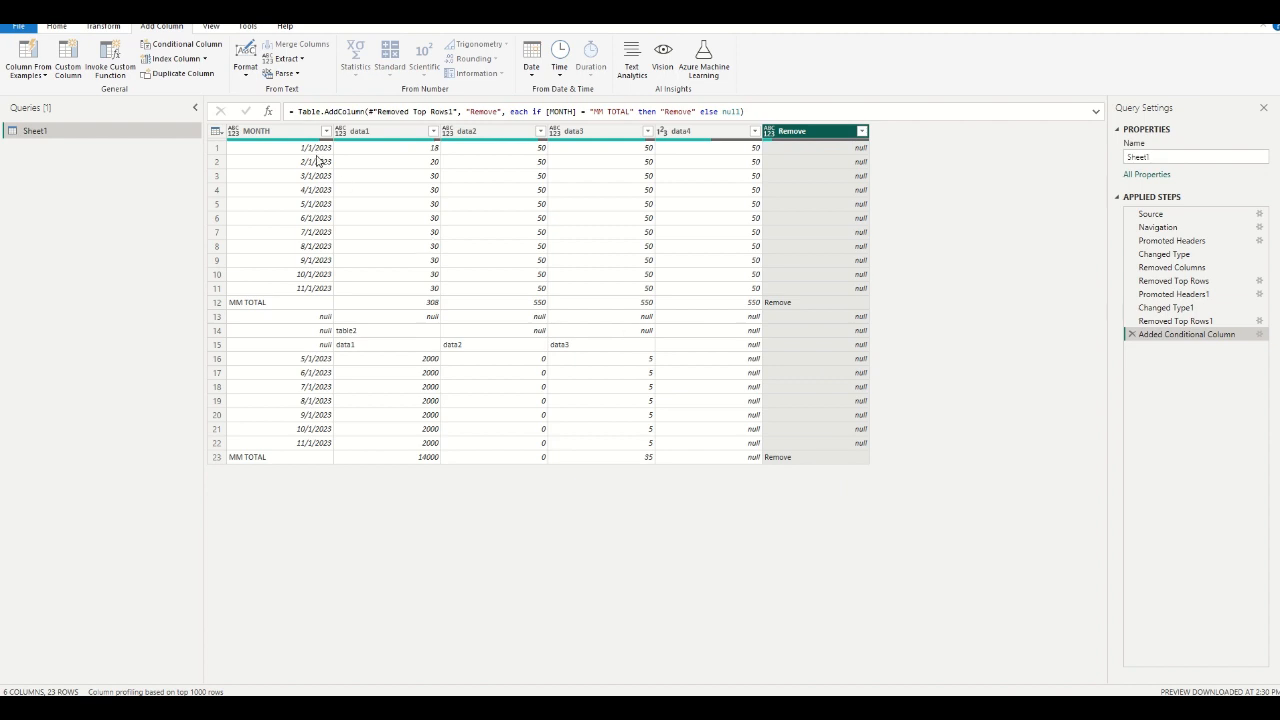
Fill the Remove column's values down through the empty rows below them.
{"action": "left_click", "coordinate": [104, 26]}
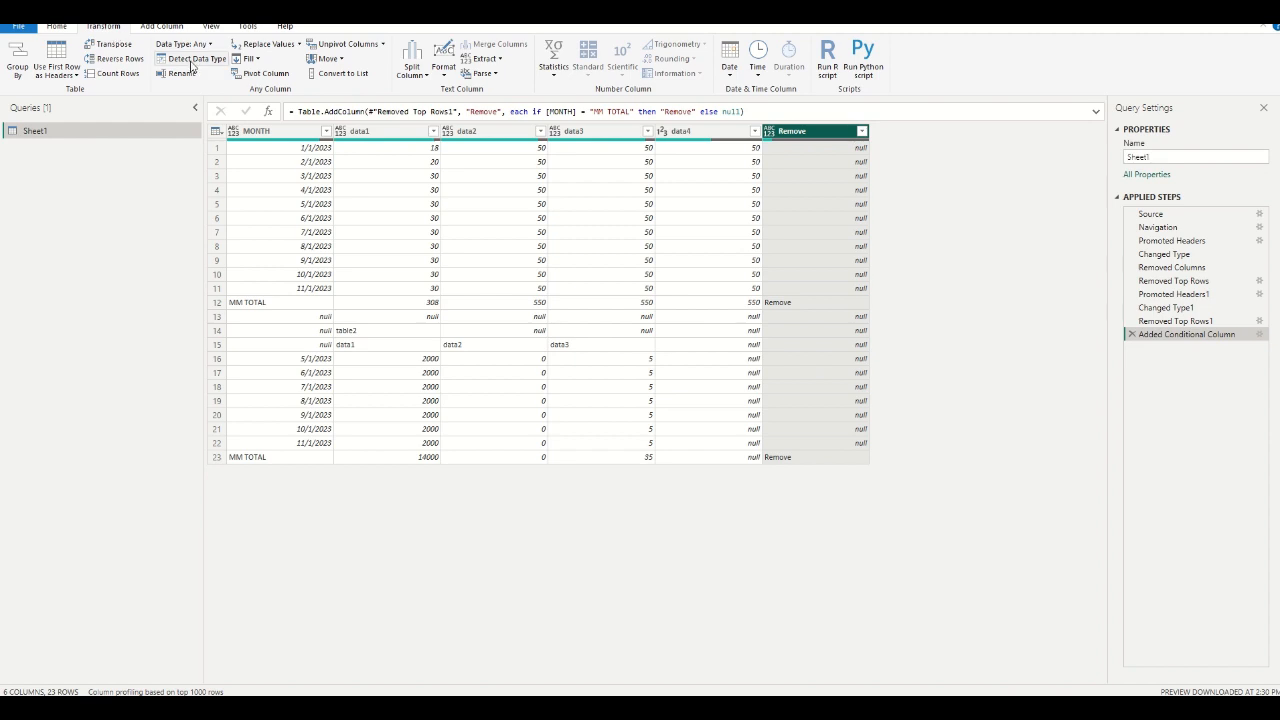
{"action": "left_click", "coordinate": [247, 58]}
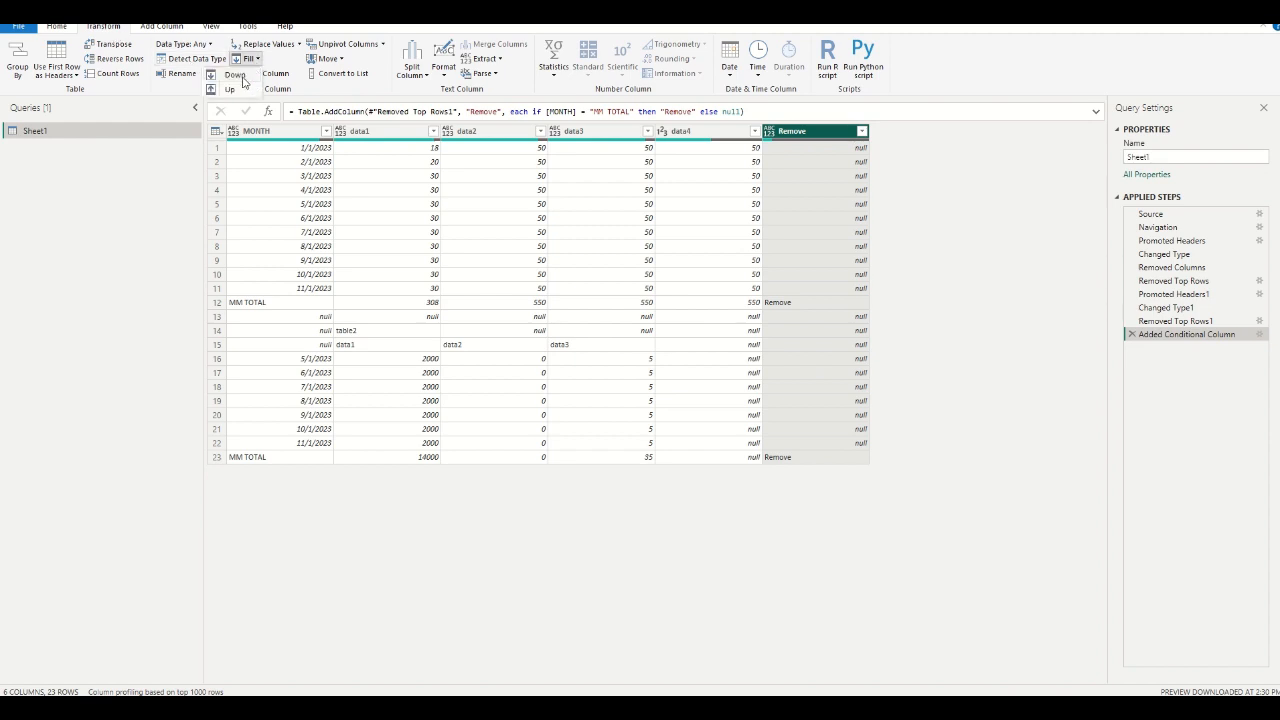
{"action": "left_click", "coordinate": [240, 80]}
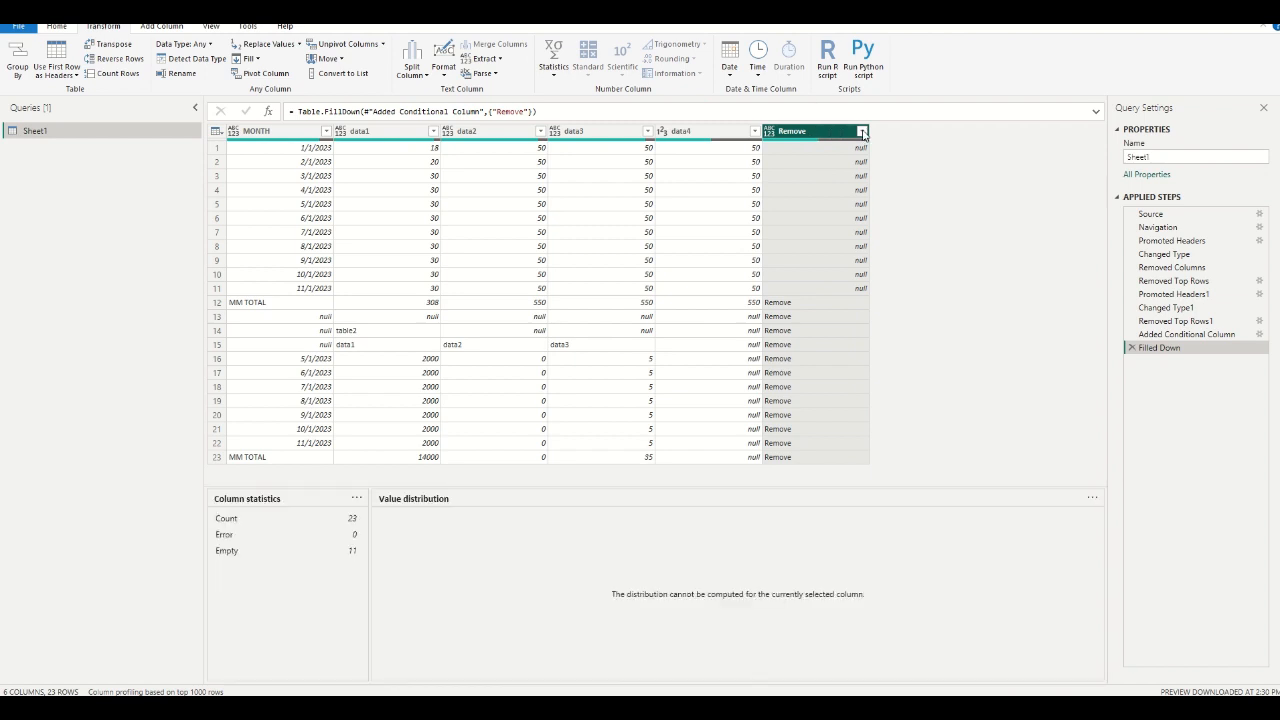
Filter out the rows marked Remove, keeping only the null rows, and delete the Remove helper column.
{"action": "left_click", "coordinate": [860, 131]}
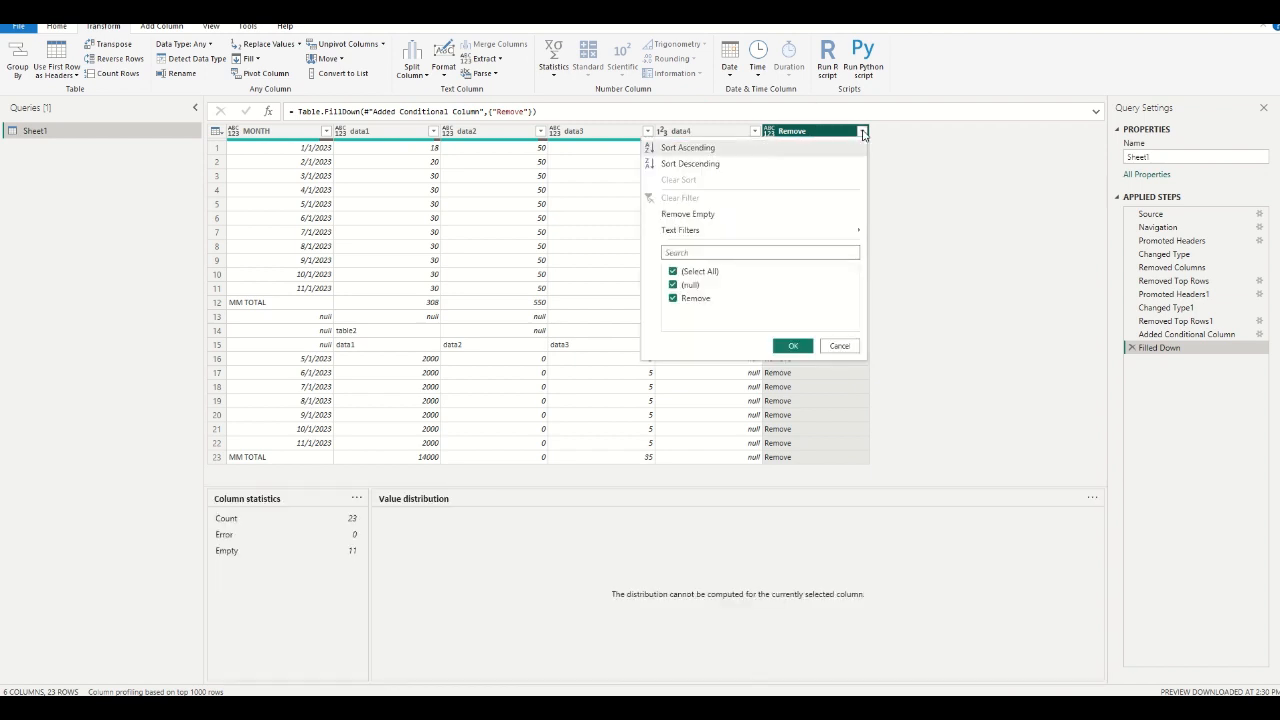
{"action": "left_click", "coordinate": [698, 298]}
{"action": "left_click", "coordinate": [788, 347]}
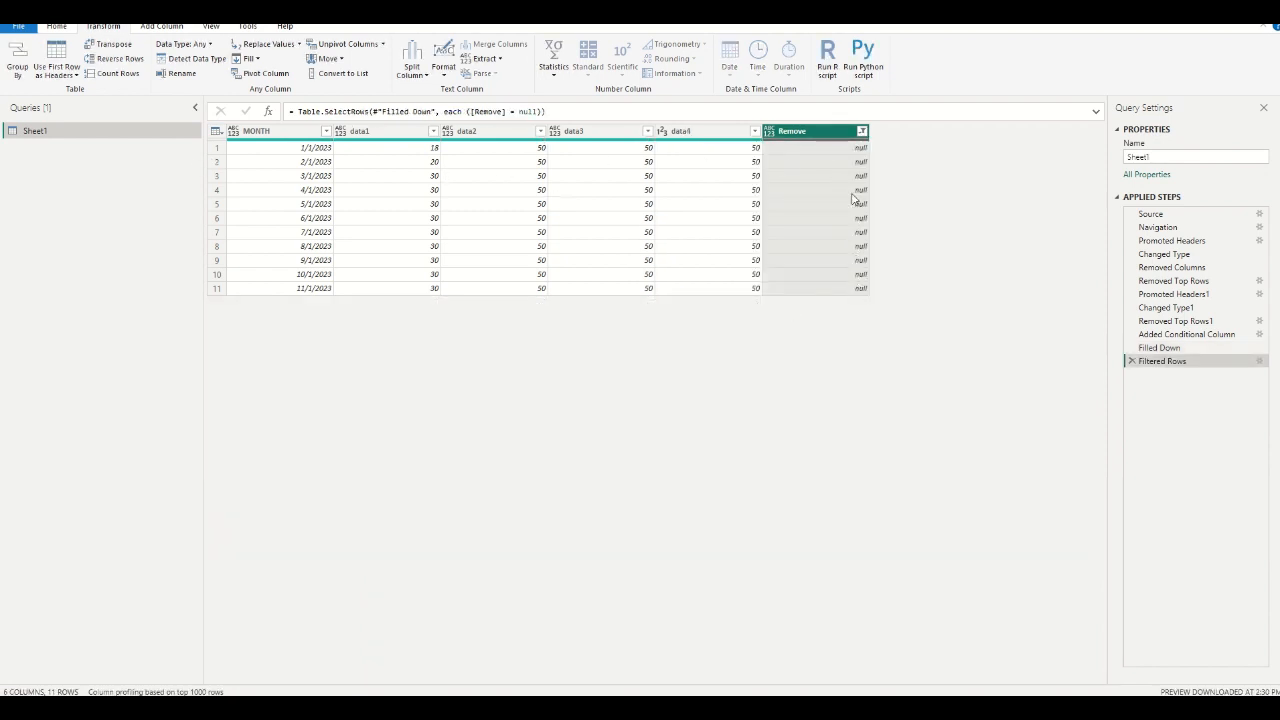
{"action": "right_click", "coordinate": [814, 133]}
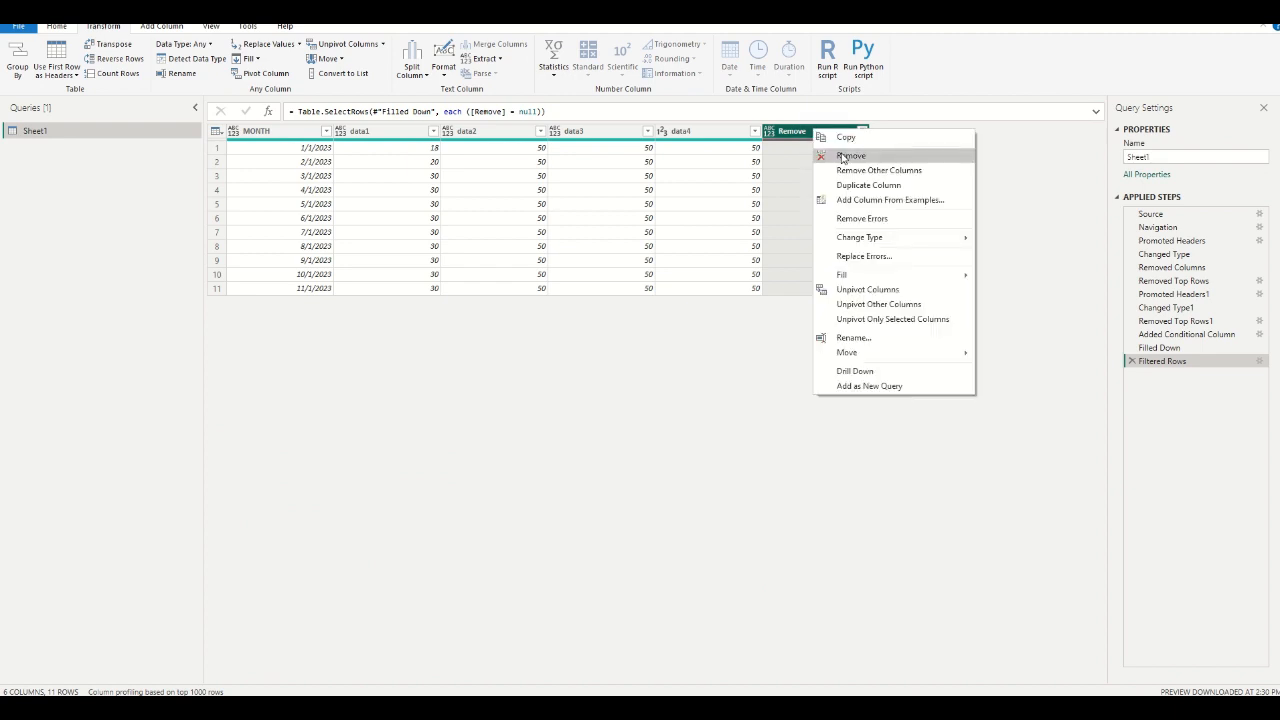
{"action": "left_click", "coordinate": [843, 157]}
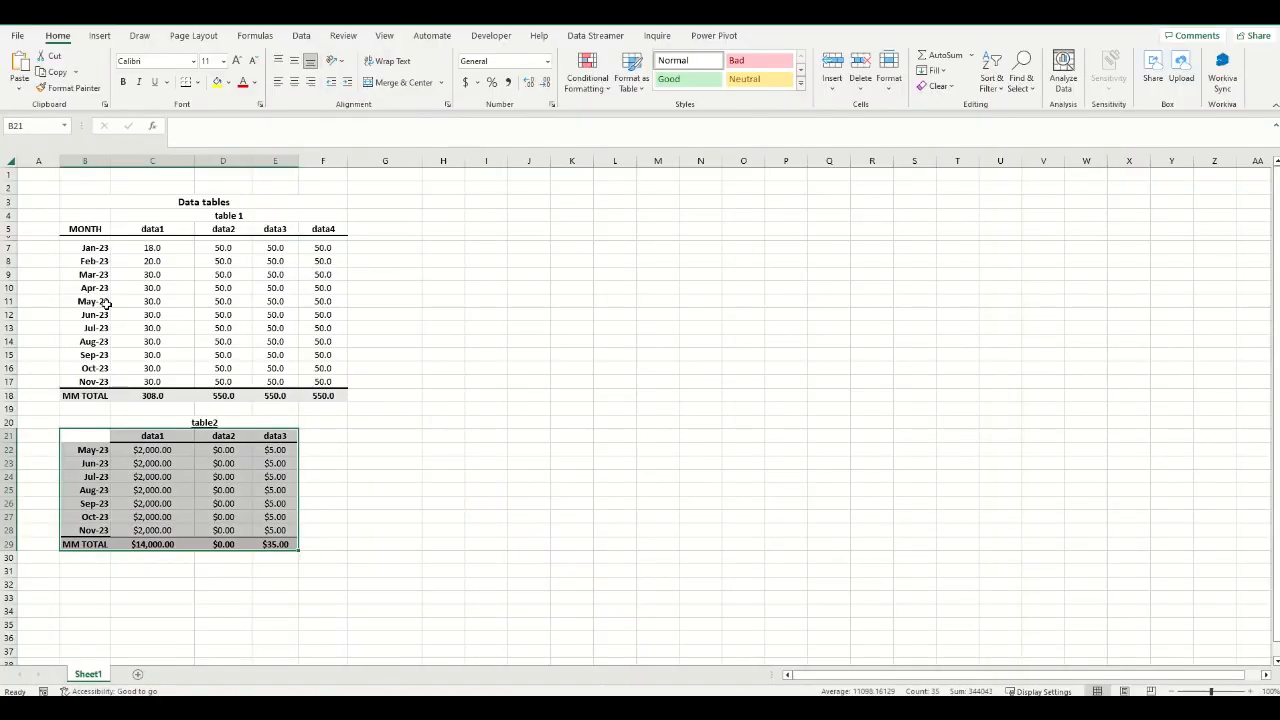
Examine the second table, B20:E29, in the source Excel worksheet, and return to Power Query Editor.
{"action": "left_click", "coordinate": [108, 305]}
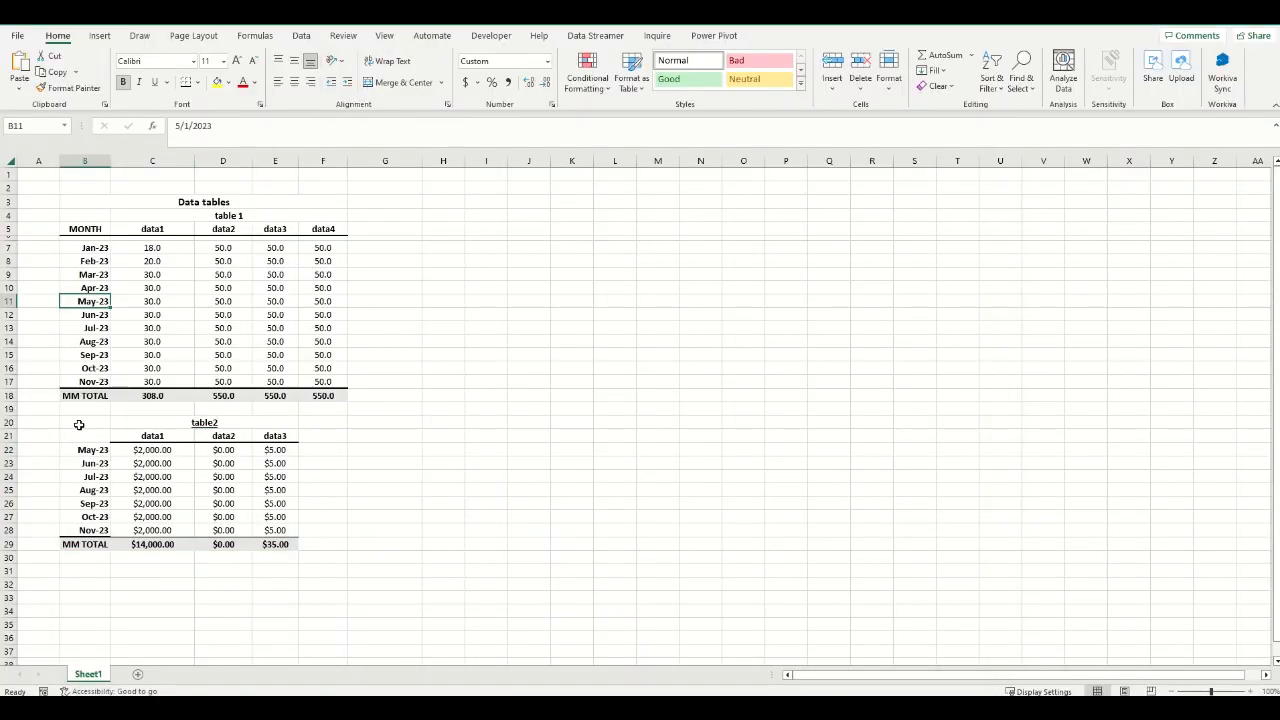
{"action": "left_click_drag", "start_coordinate": [78, 422], "coordinate": [287, 546]}
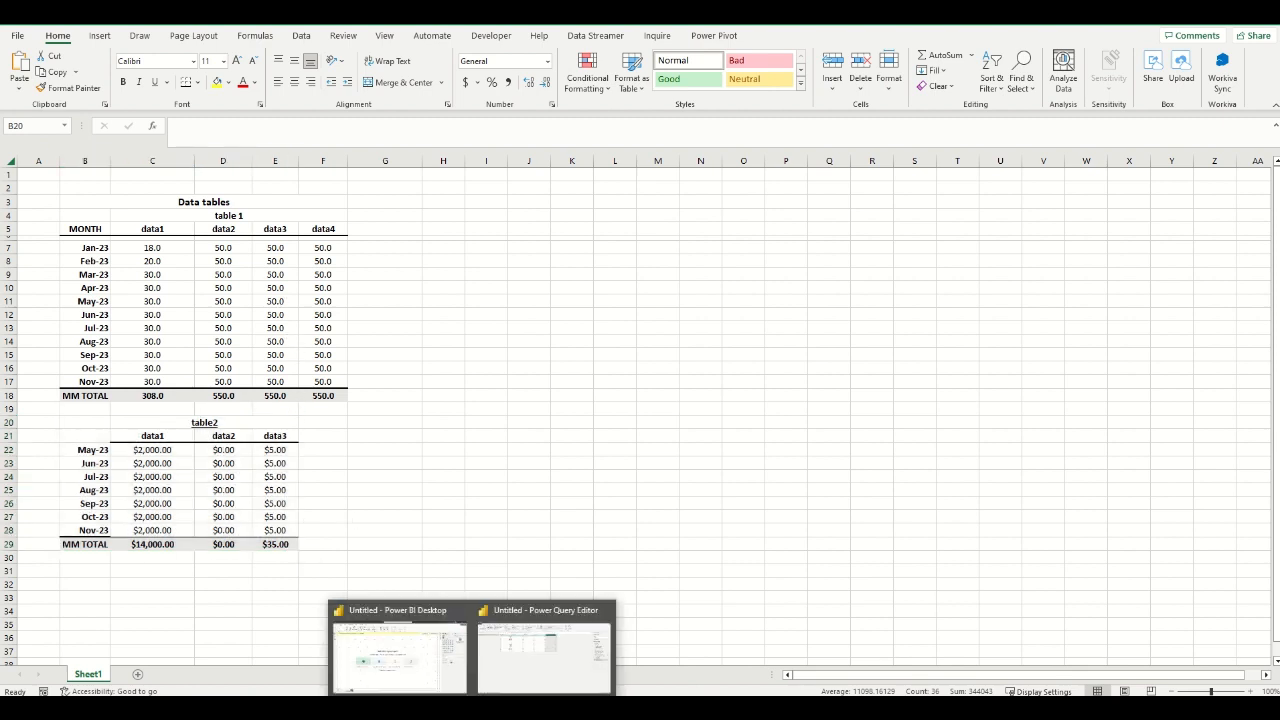
{"action": "left_click", "coordinate": [505, 670]}
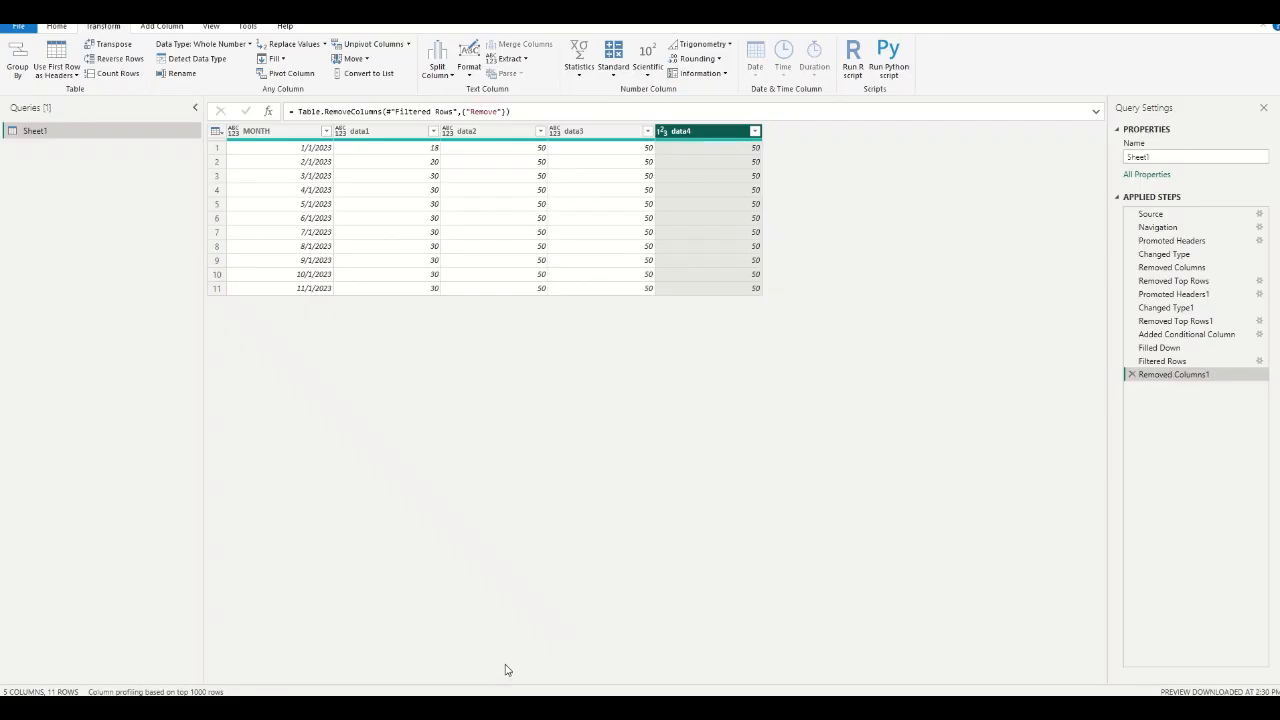
Duplicate the Sheet1 query and go back to the copy's Added Conditional Column step.
{"action": "right_click", "coordinate": [109, 133]}
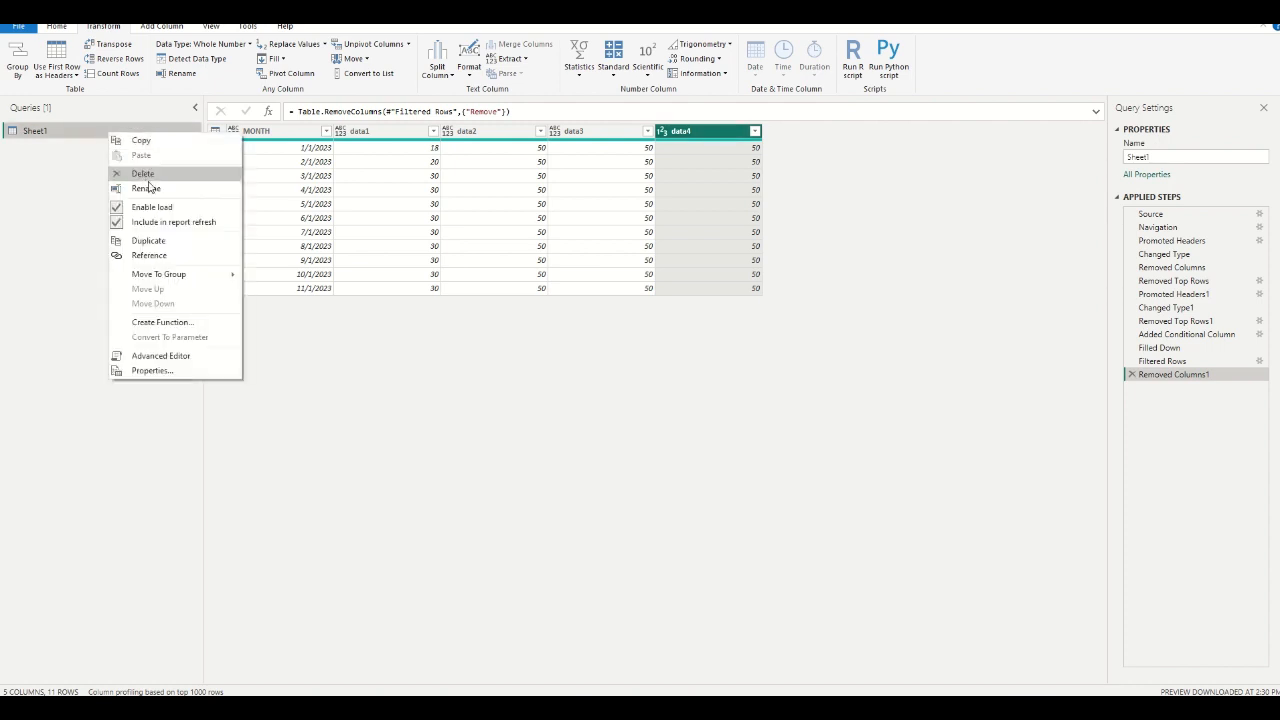
{"action": "left_click", "coordinate": [153, 245]}
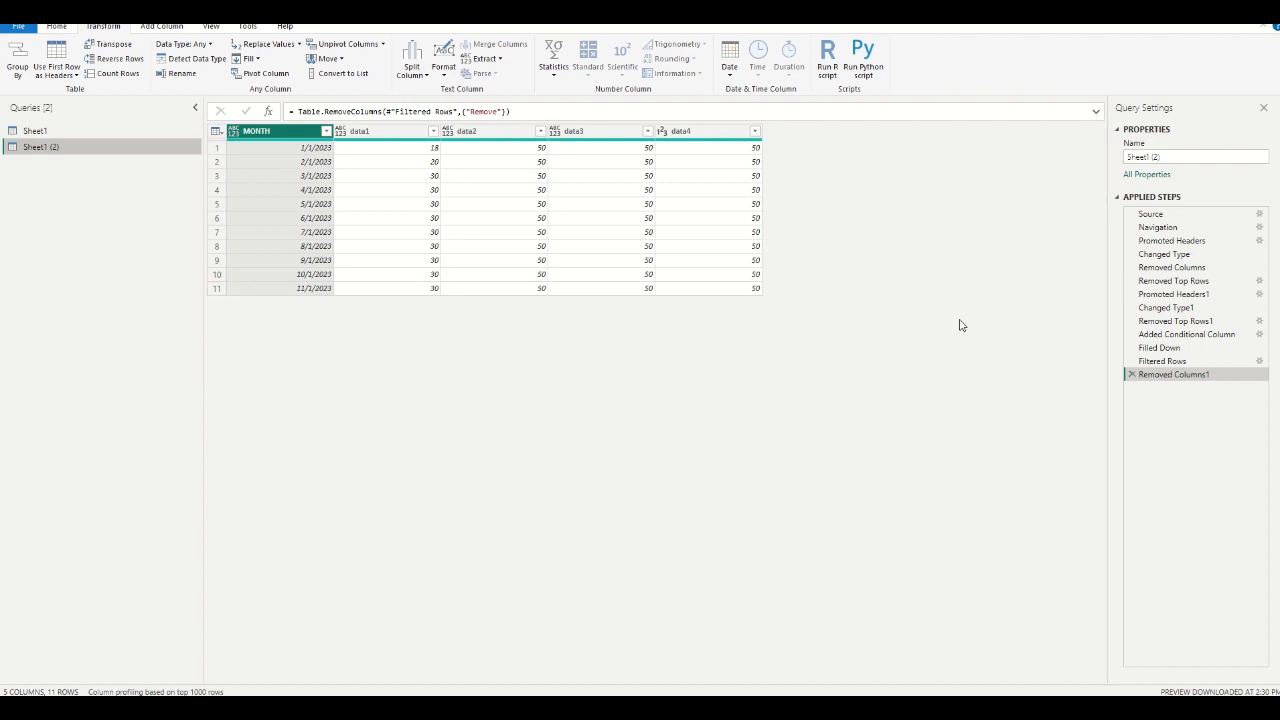
{"action": "left_click", "coordinate": [1183, 337]}
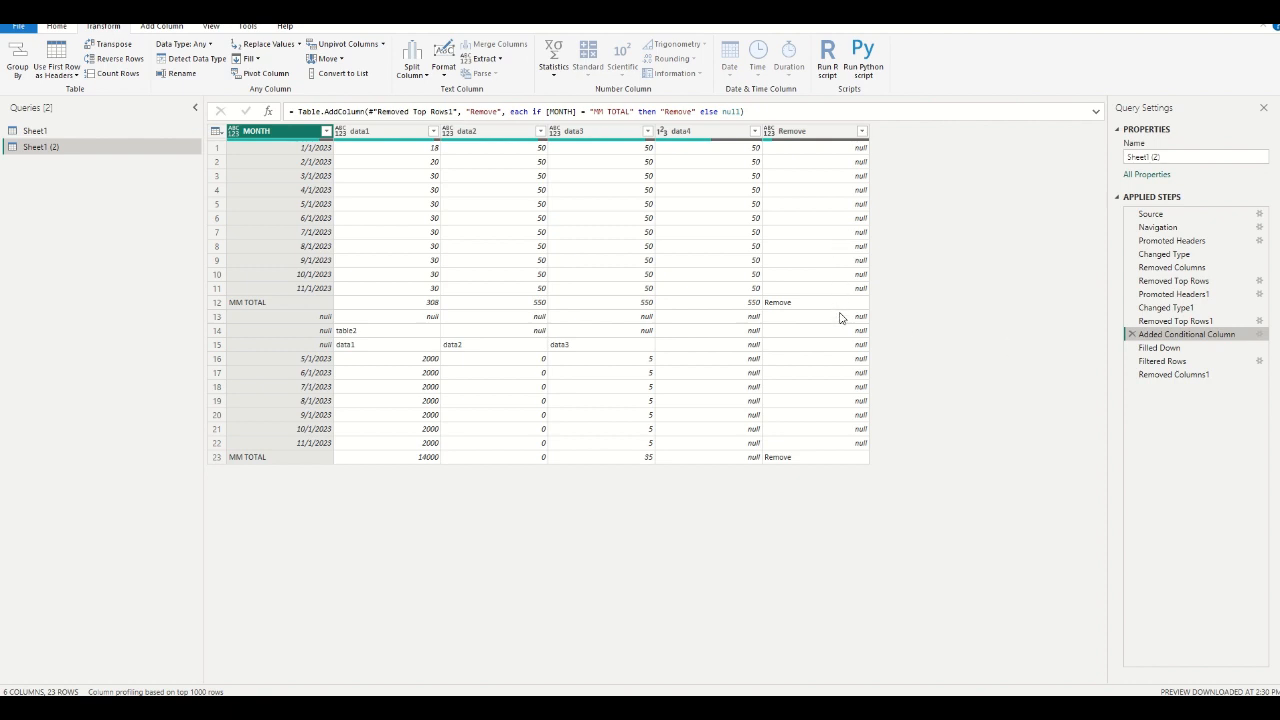
Edit the copied query's conditional column so rows where MONTH equals MM TOTAL output Keep.
{"action": "left_click", "coordinate": [1258, 335]}
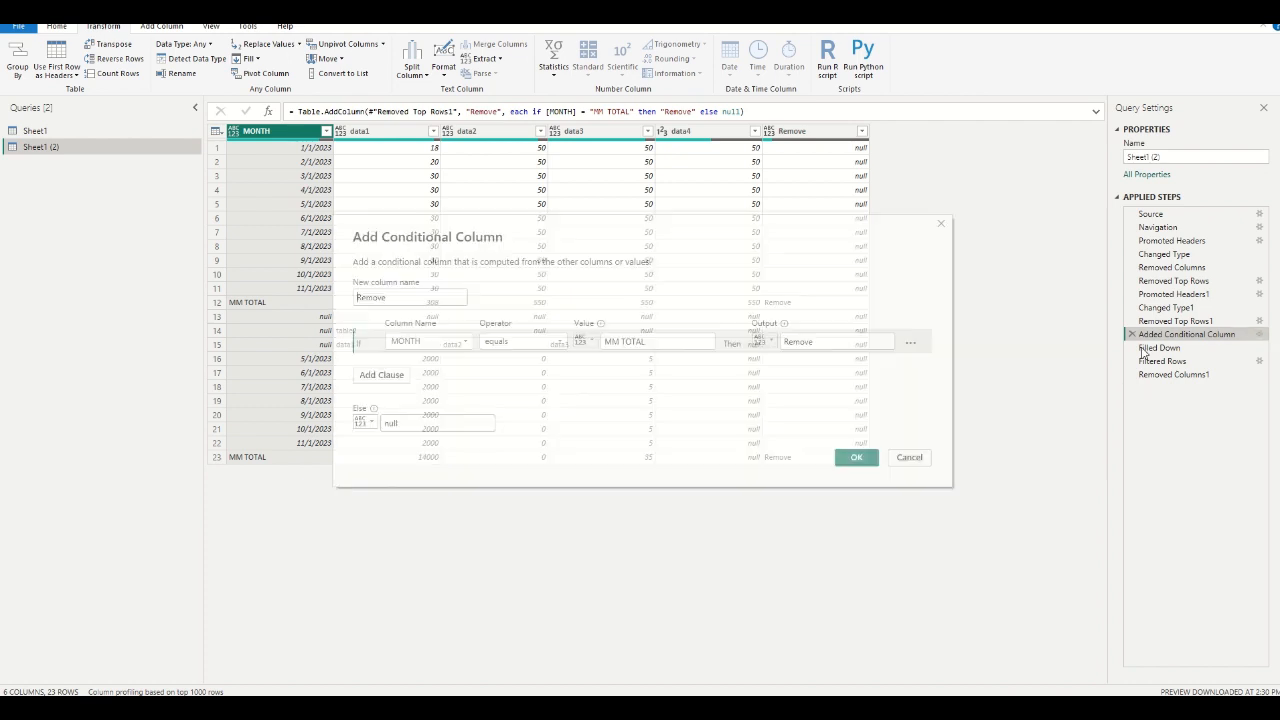
{"action": "left_click_drag", "start_coordinate": [835, 342], "coordinate": [743, 341]}
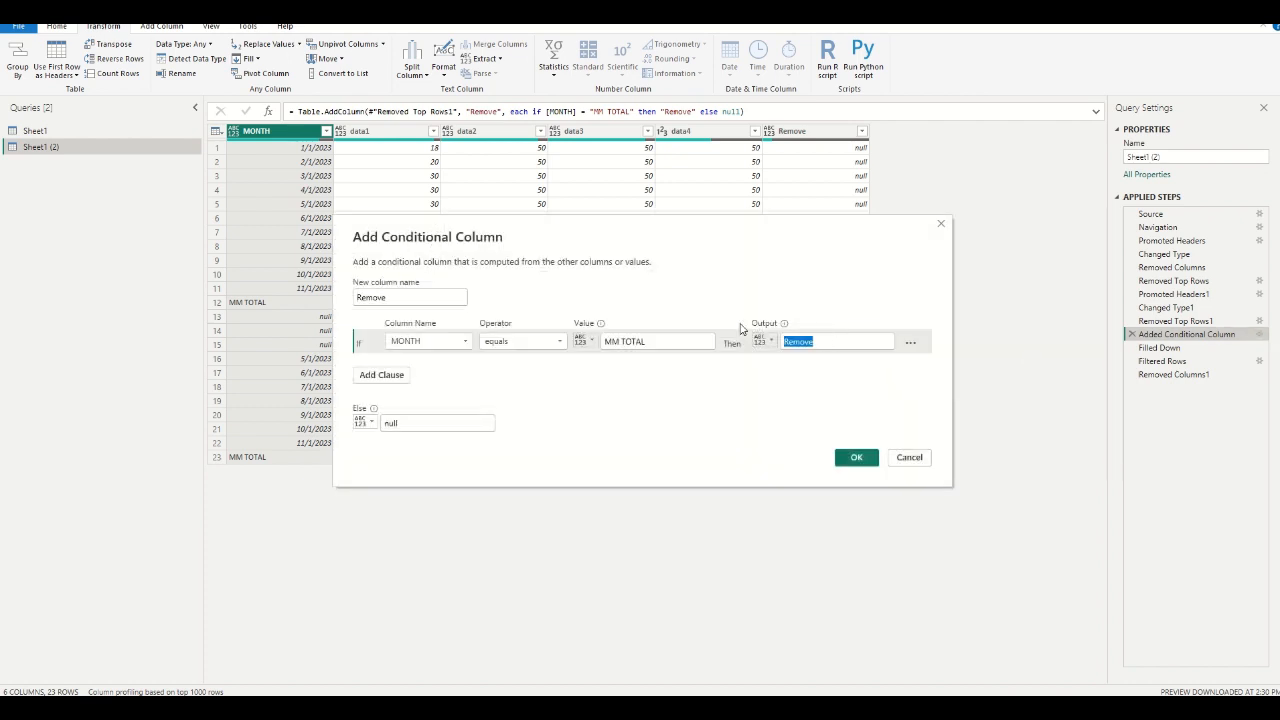
{"action": "type", "text": "Keep"}
{"action": "left_click", "coordinate": [856, 457]}
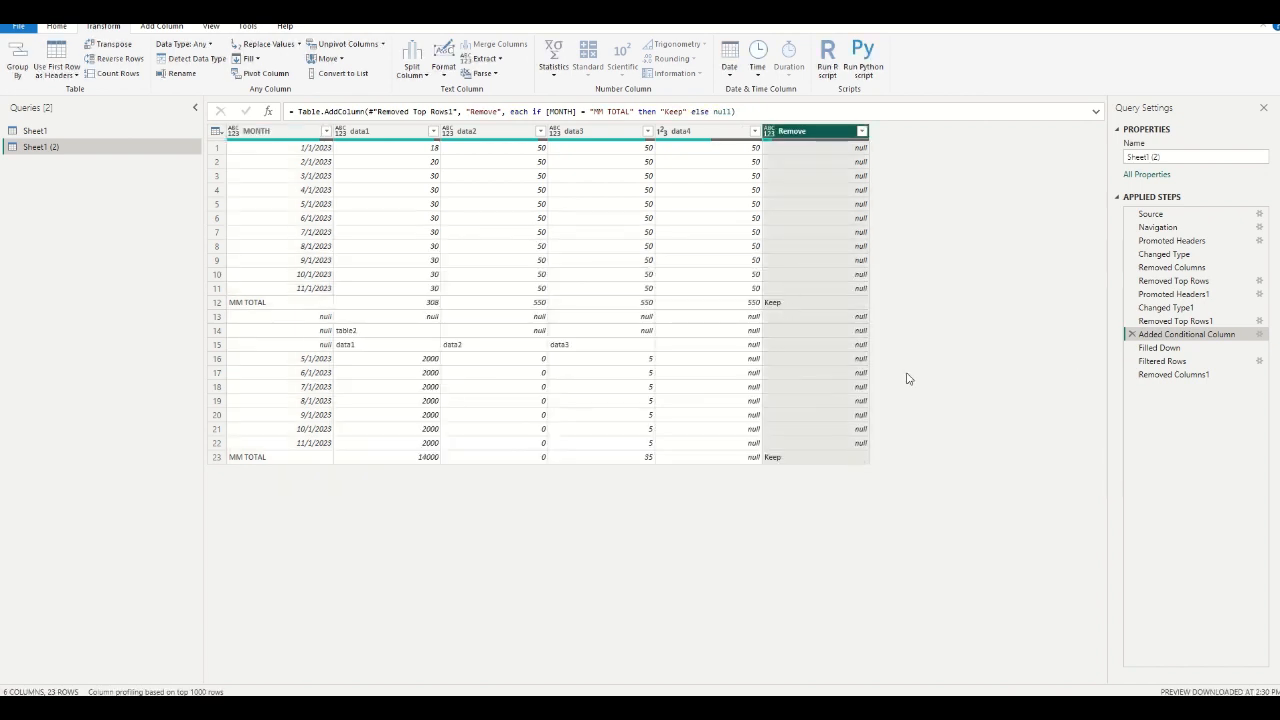
Change the copied query's existing Filtered Rows step to keep rows where Remove equals Keep.
{"action": "left_click", "coordinate": [1176, 350]}
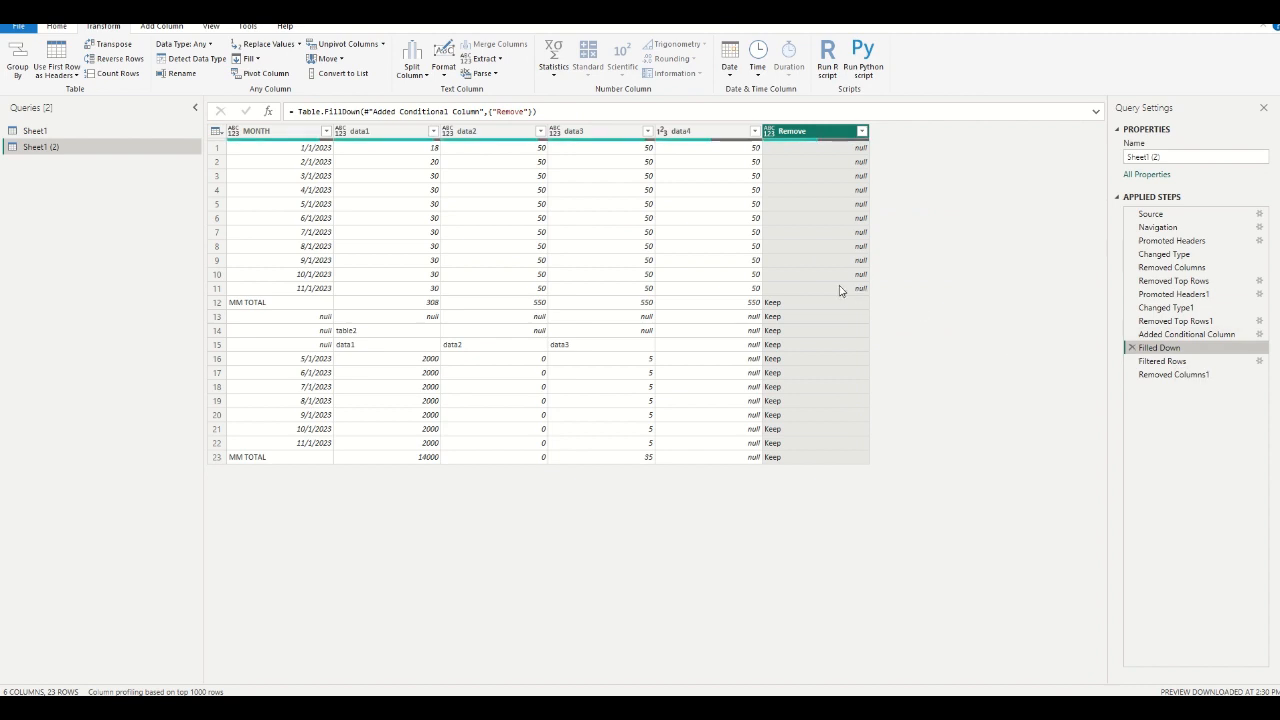
{"action": "left_click", "coordinate": [1170, 361]}
{"action": "left_click", "coordinate": [1259, 361]}
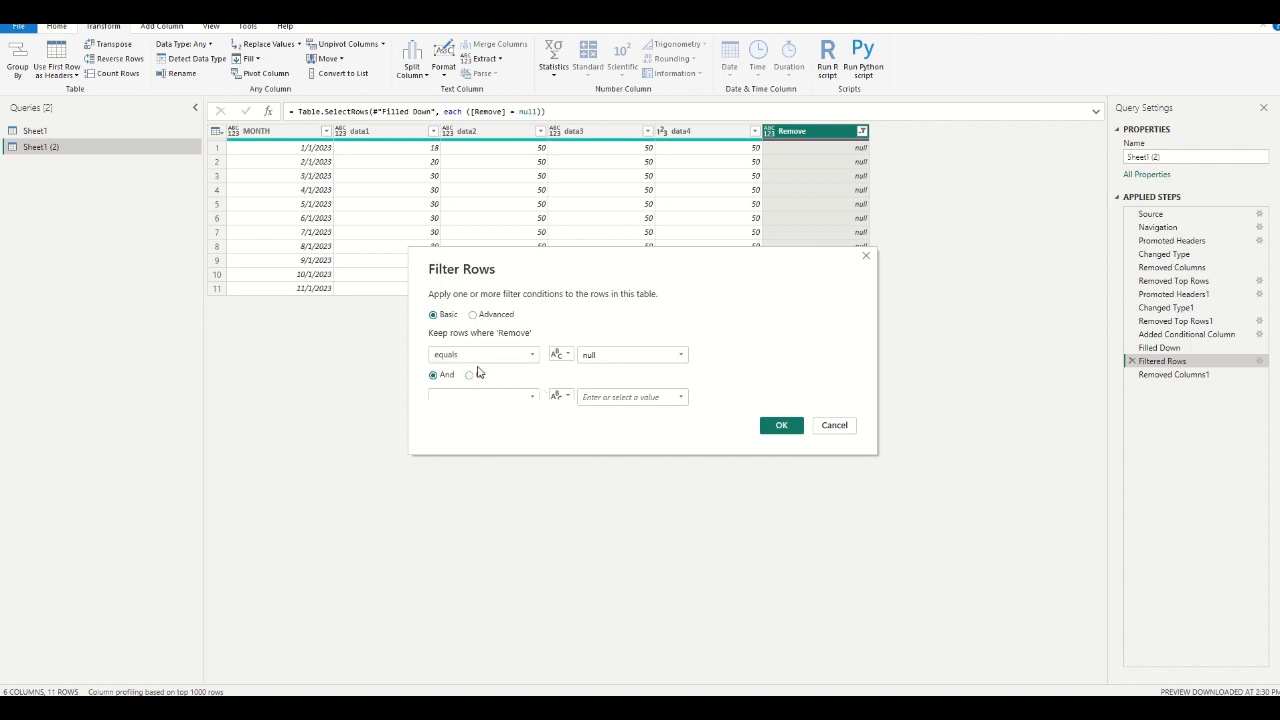
{"action": "left_click", "coordinate": [681, 355]}
{"action": "left_click", "coordinate": [658, 381]}
{"action": "left_click", "coordinate": [781, 425]}
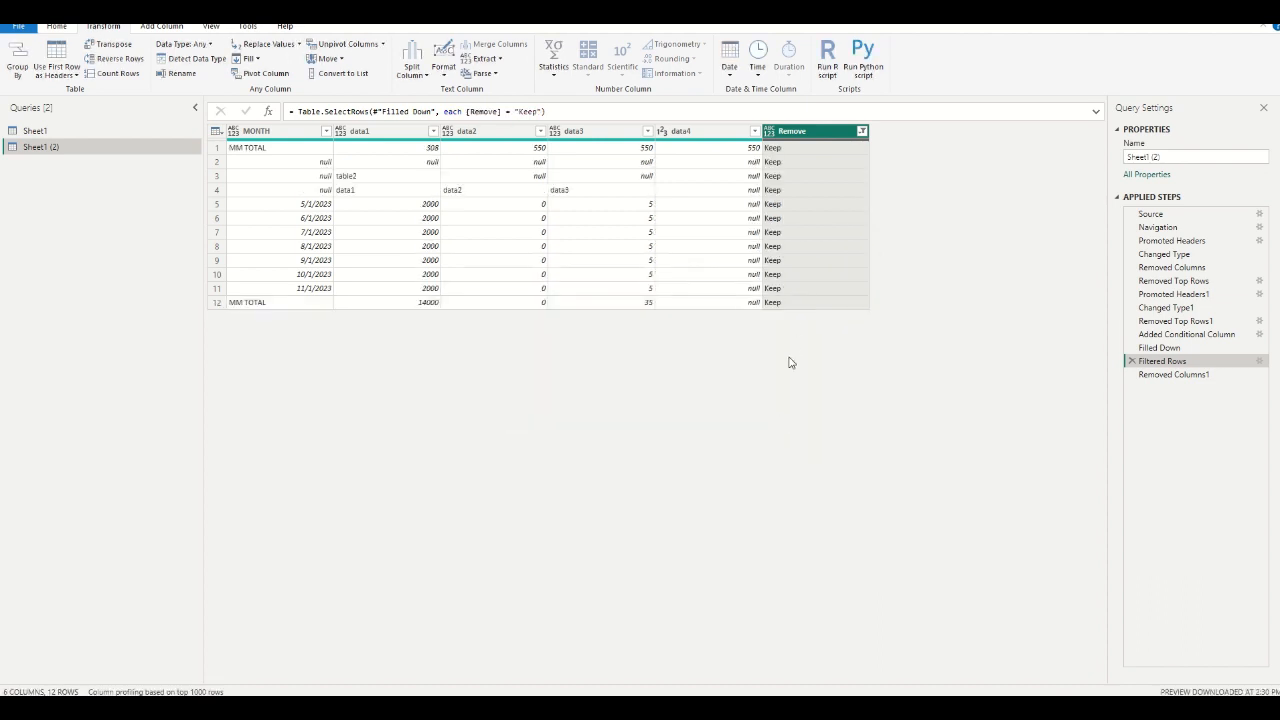
Filter the MM TOTAL rows out of the MONTH column after the copied query's Removed Columns1 step.
{"action": "left_click", "coordinate": [1175, 374]}
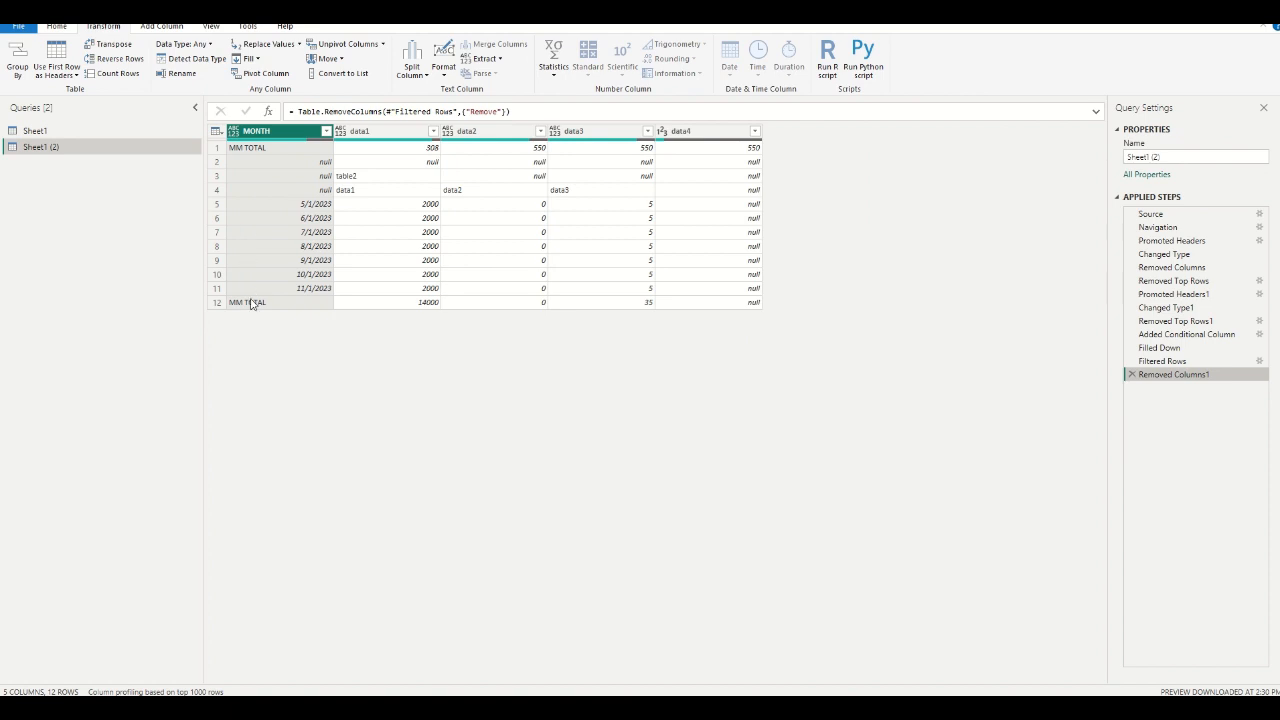
{"action": "left_click", "coordinate": [326, 131]}
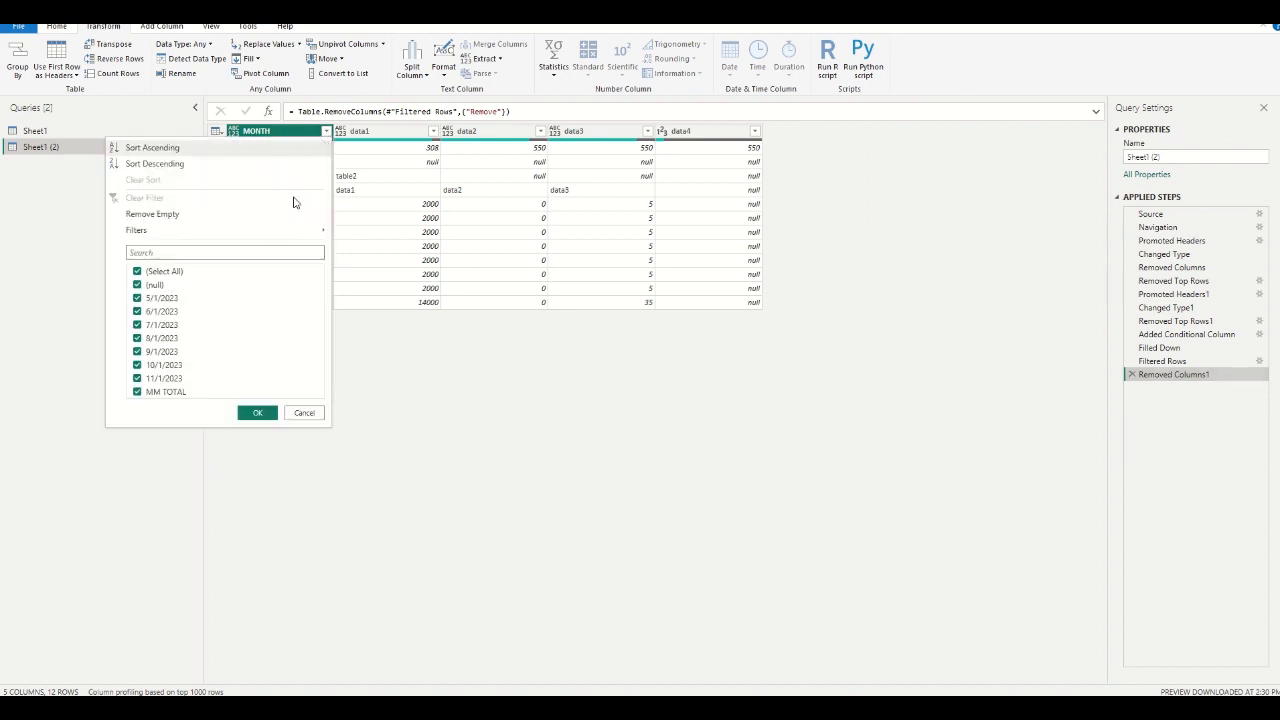
{"action": "left_click", "coordinate": [137, 395]}
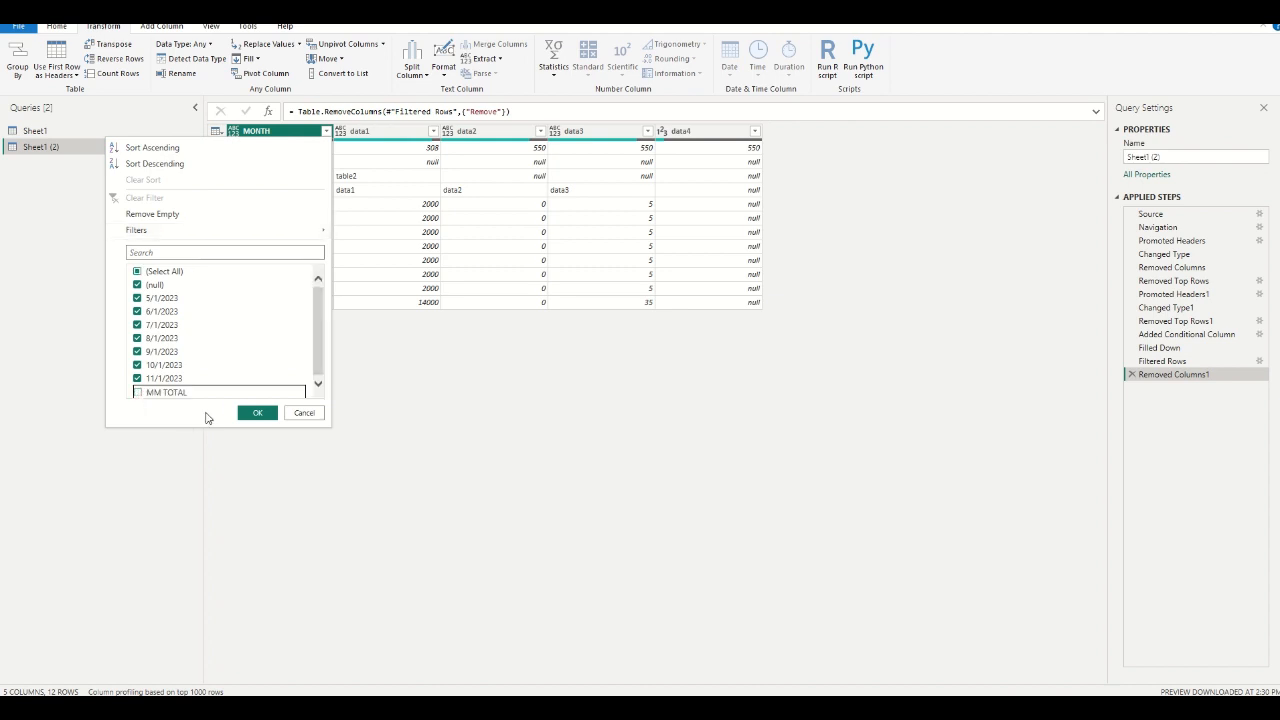
{"action": "left_click", "coordinate": [259, 413]}
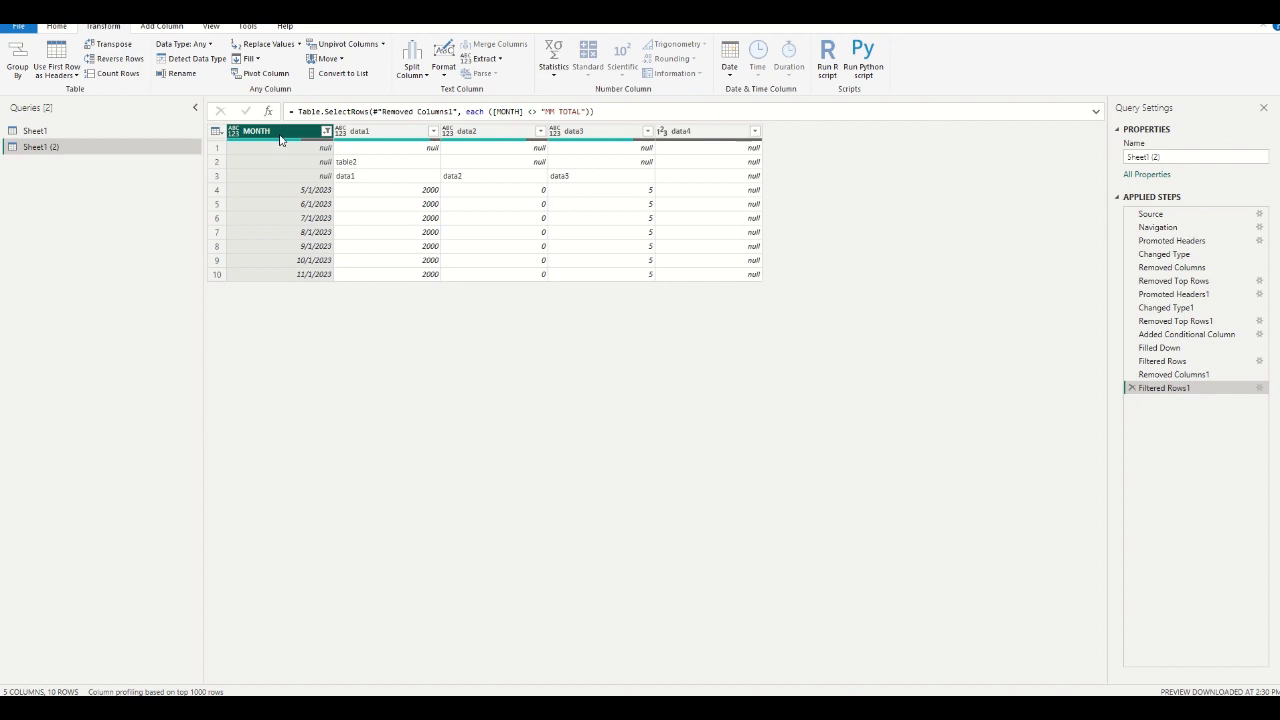
Remove the top 3 rows above the second table's data in Sheet1 (2).
{"action": "left_click", "coordinate": [216, 148]}
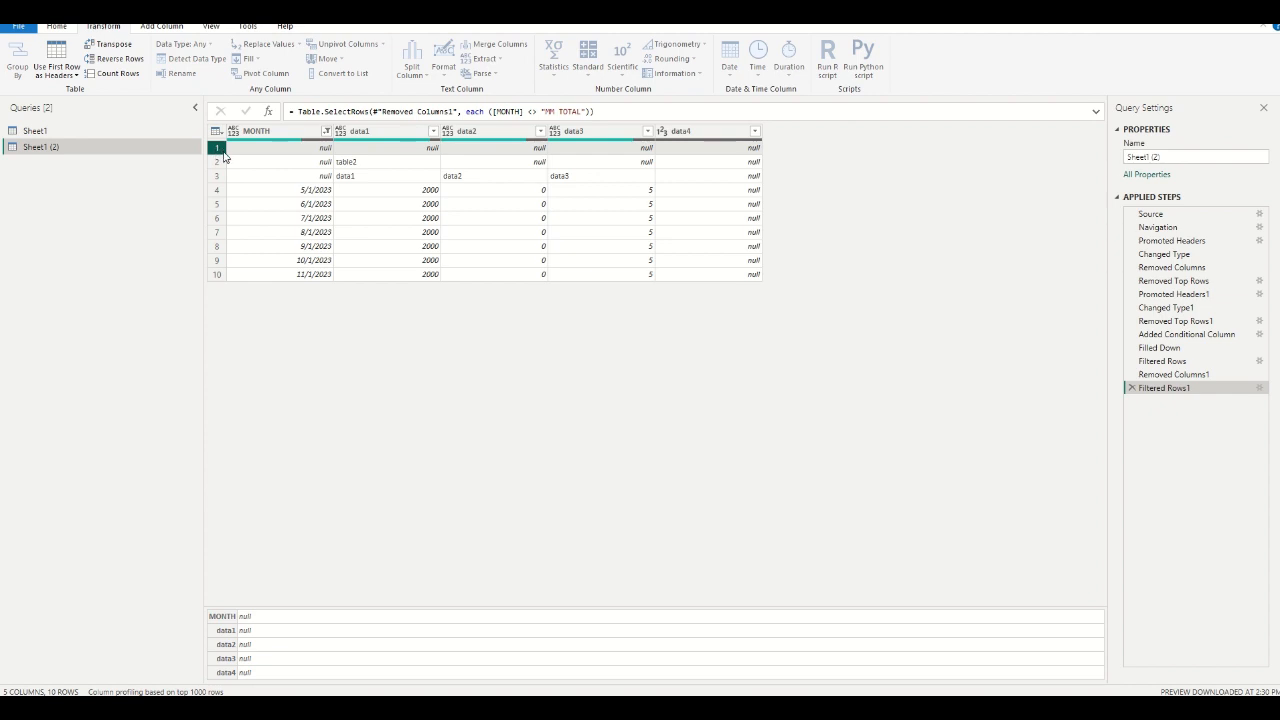
{"action": "left_click", "coordinate": [52, 27]}
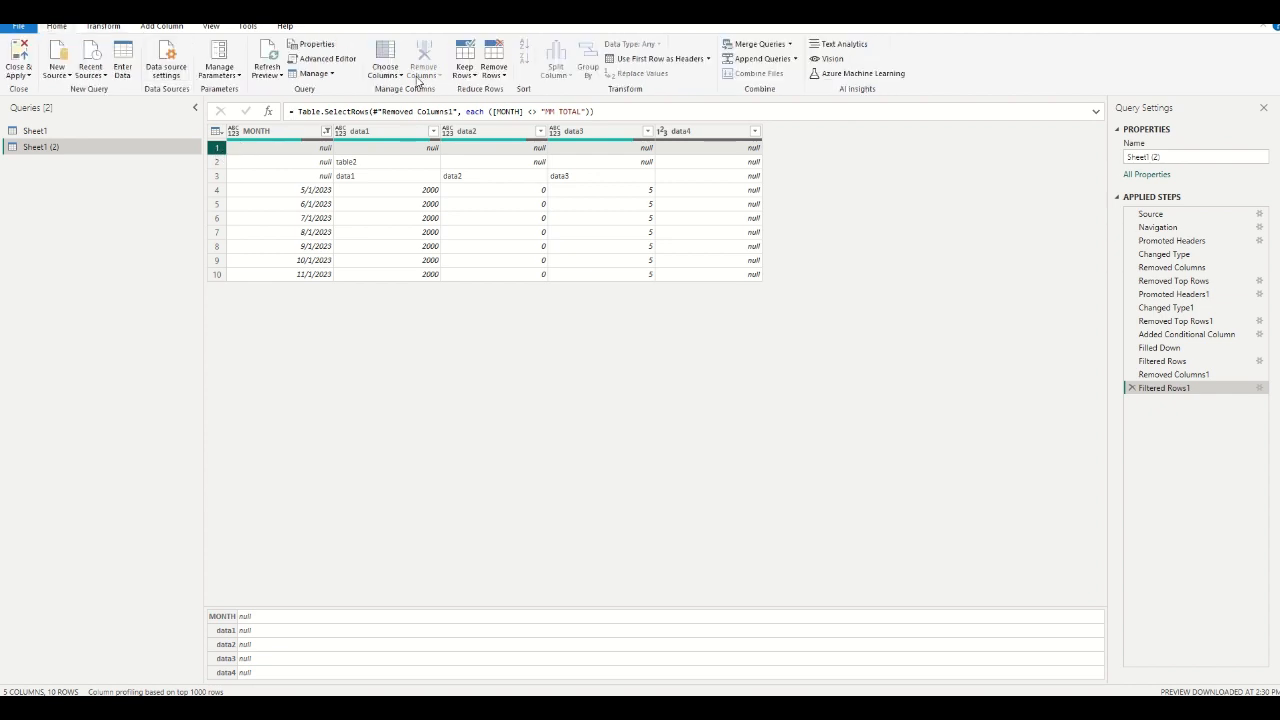
{"action": "left_click", "coordinate": [492, 72]}
{"action": "left_click", "coordinate": [454, 93]}
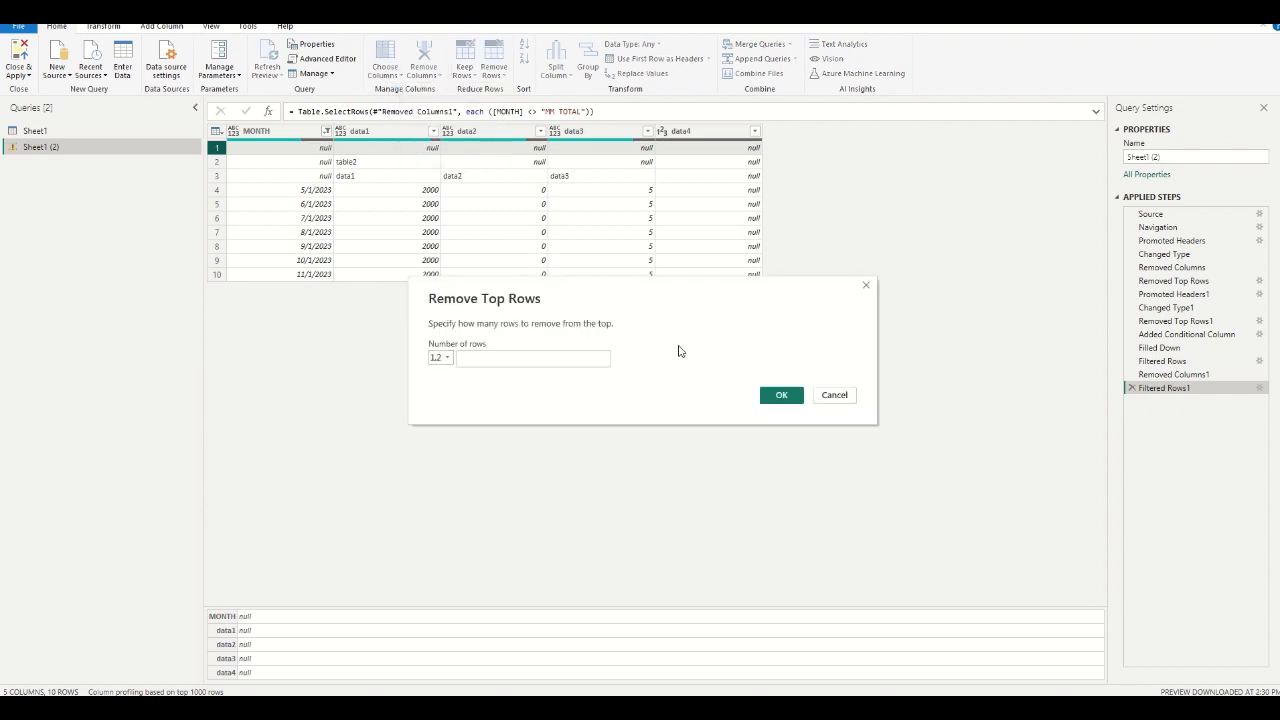
{"action": "type", "text": "3"}
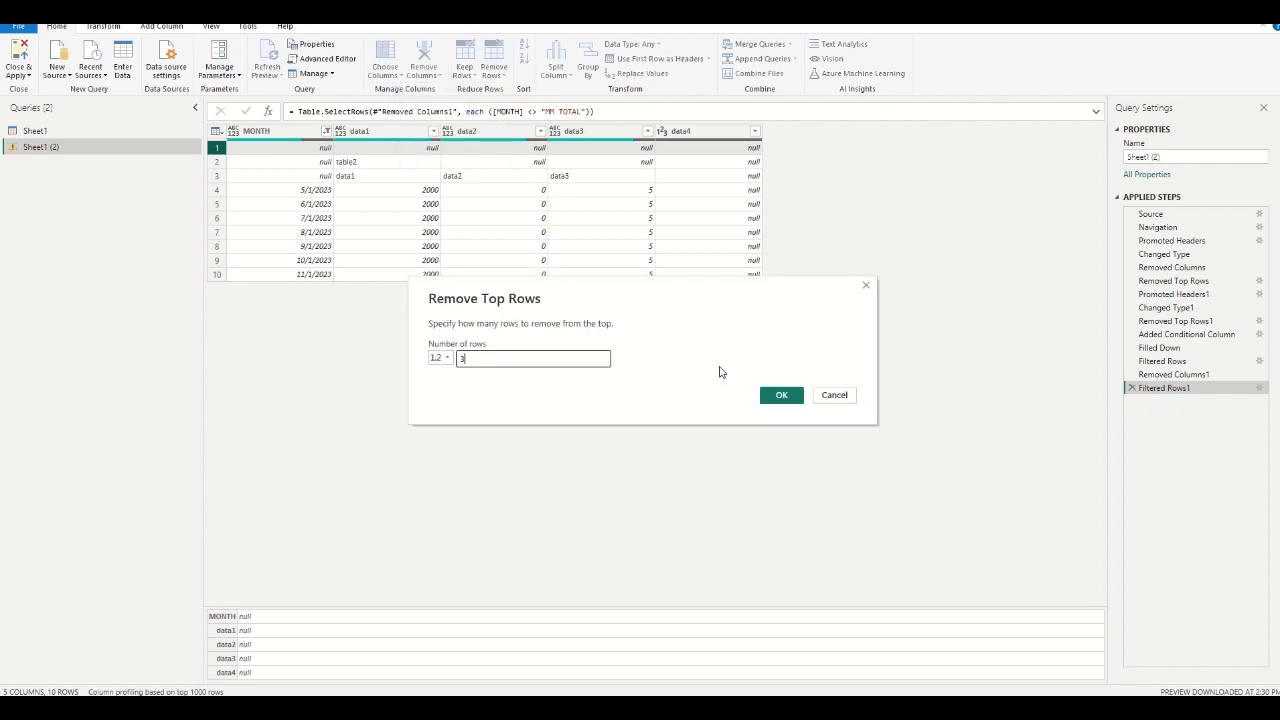
{"action": "left_click", "coordinate": [774, 395]}
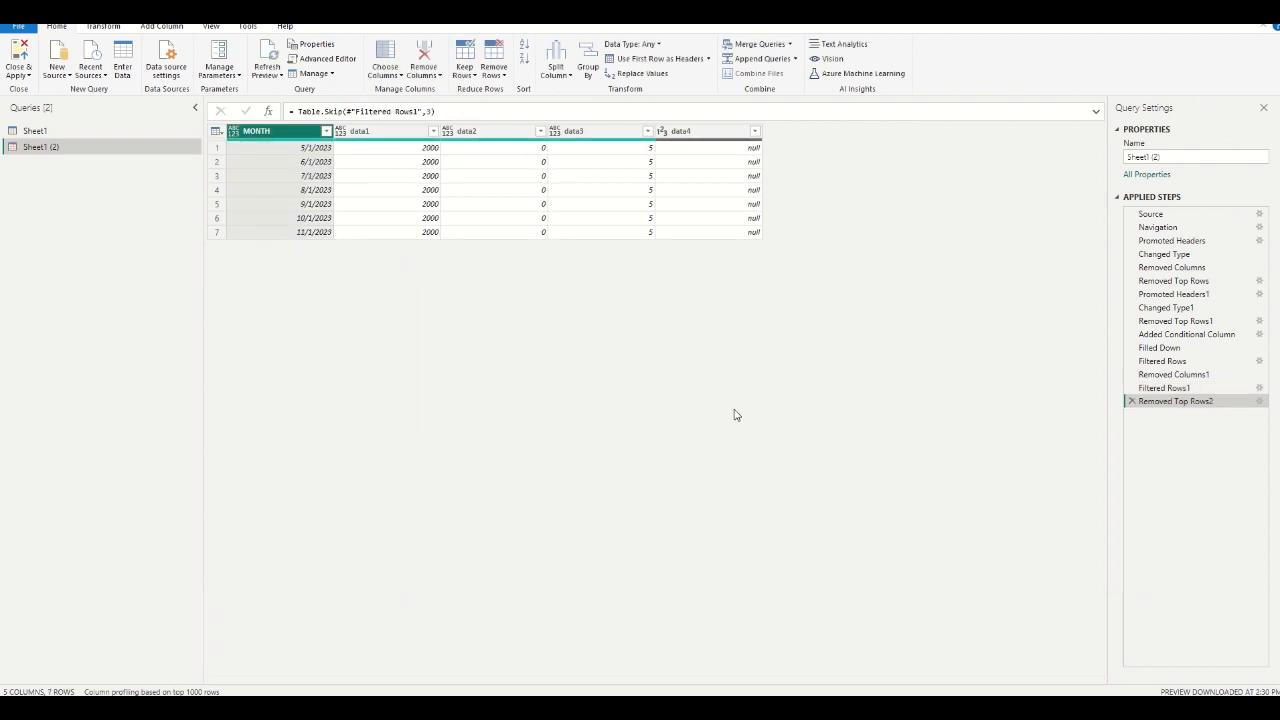
Remove the empty data4 column from the Sheet1 (2) query.
{"action": "left_click", "coordinate": [713, 140]}
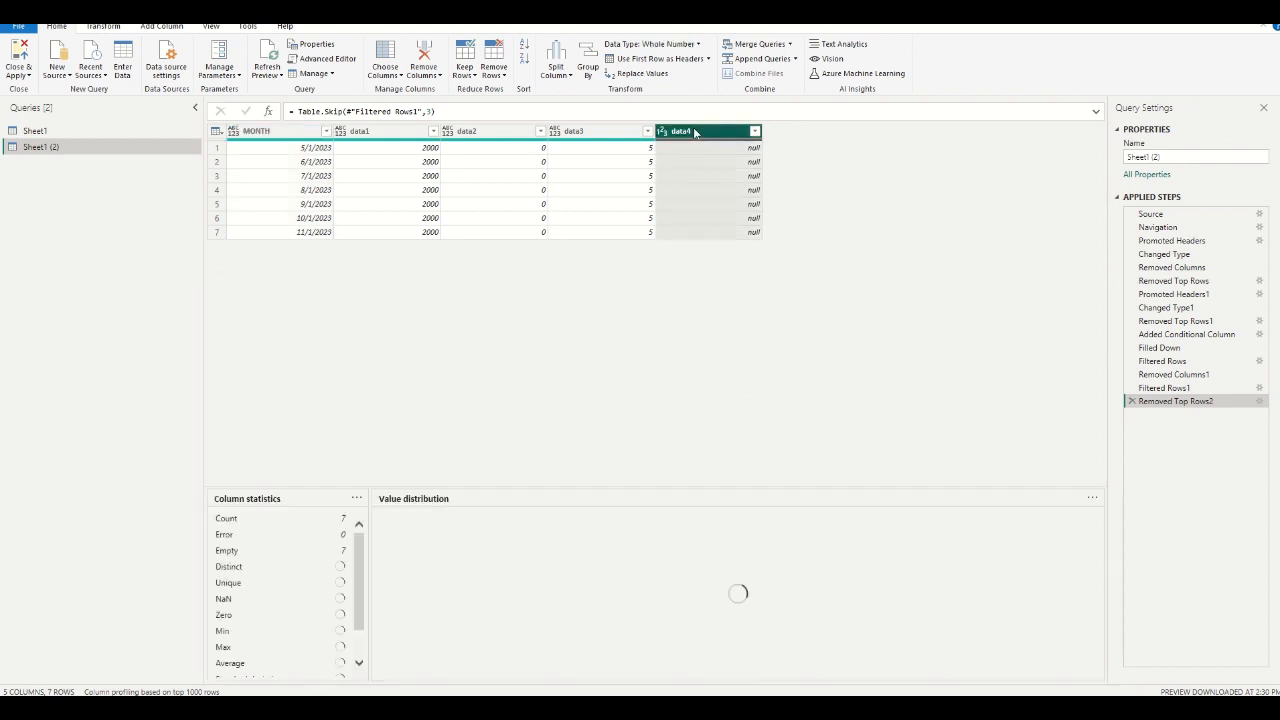
{"action": "left_click", "coordinate": [426, 76]}
{"action": "left_click", "coordinate": [420, 89]}
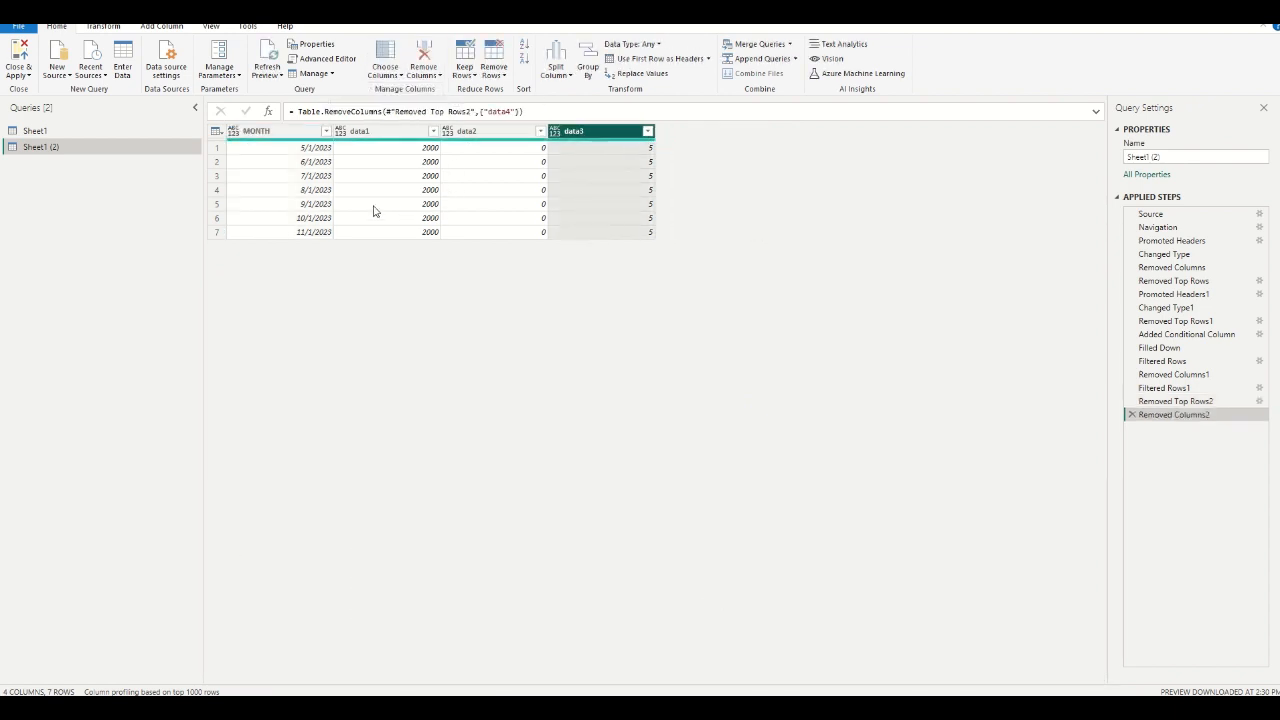
Set the MONTH column's data type to Date in the Sheet1 (2) query.
{"action": "left_click", "coordinate": [290, 131]}
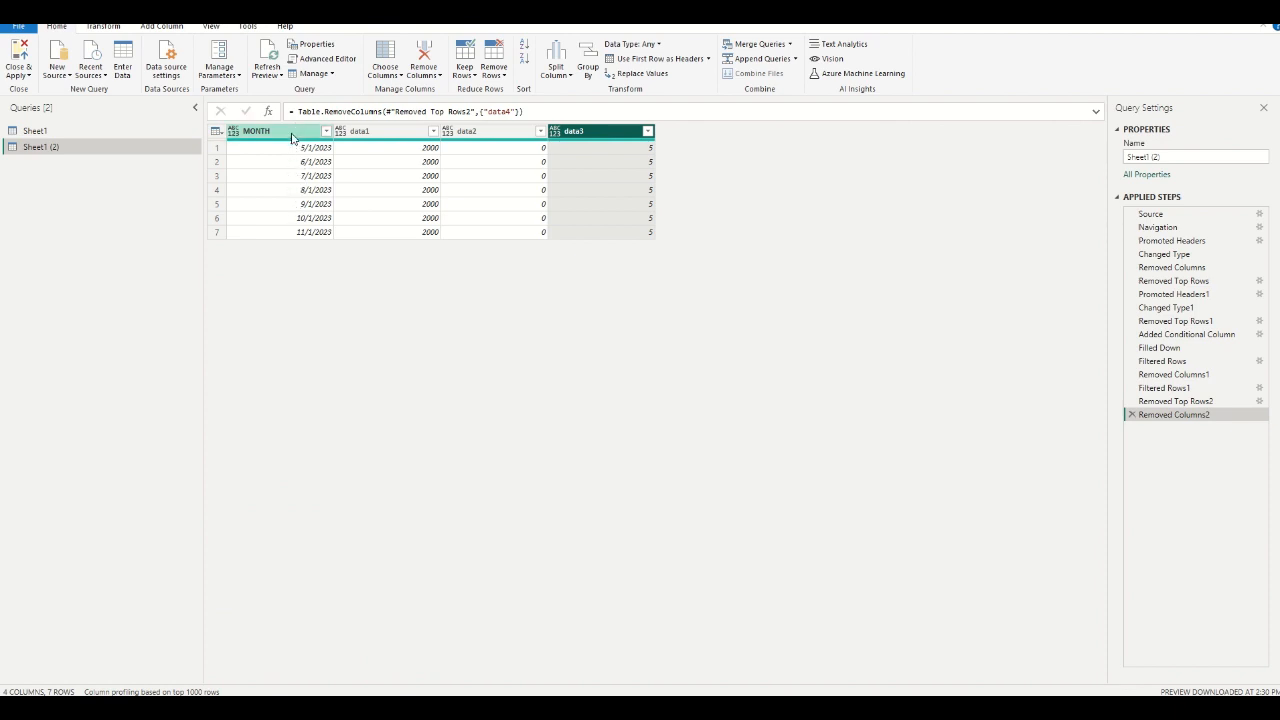
{"action": "left_click", "coordinate": [656, 44]}
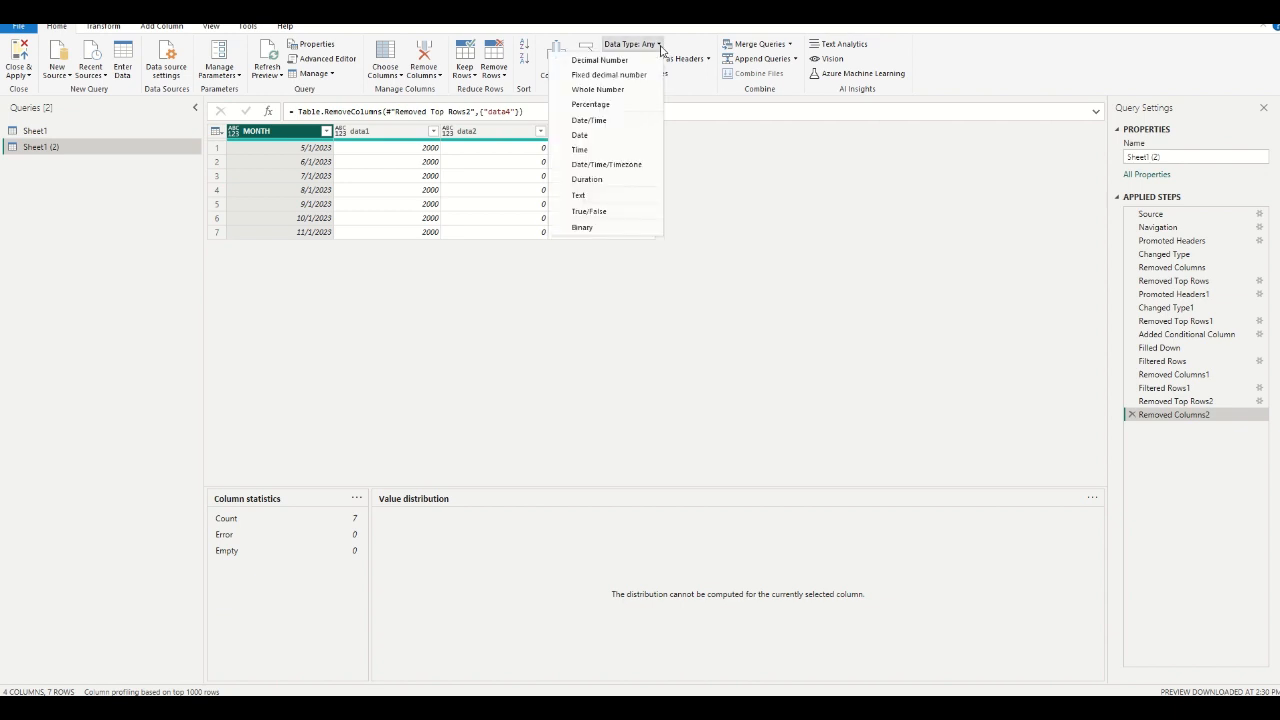
{"action": "left_click", "coordinate": [621, 141]}
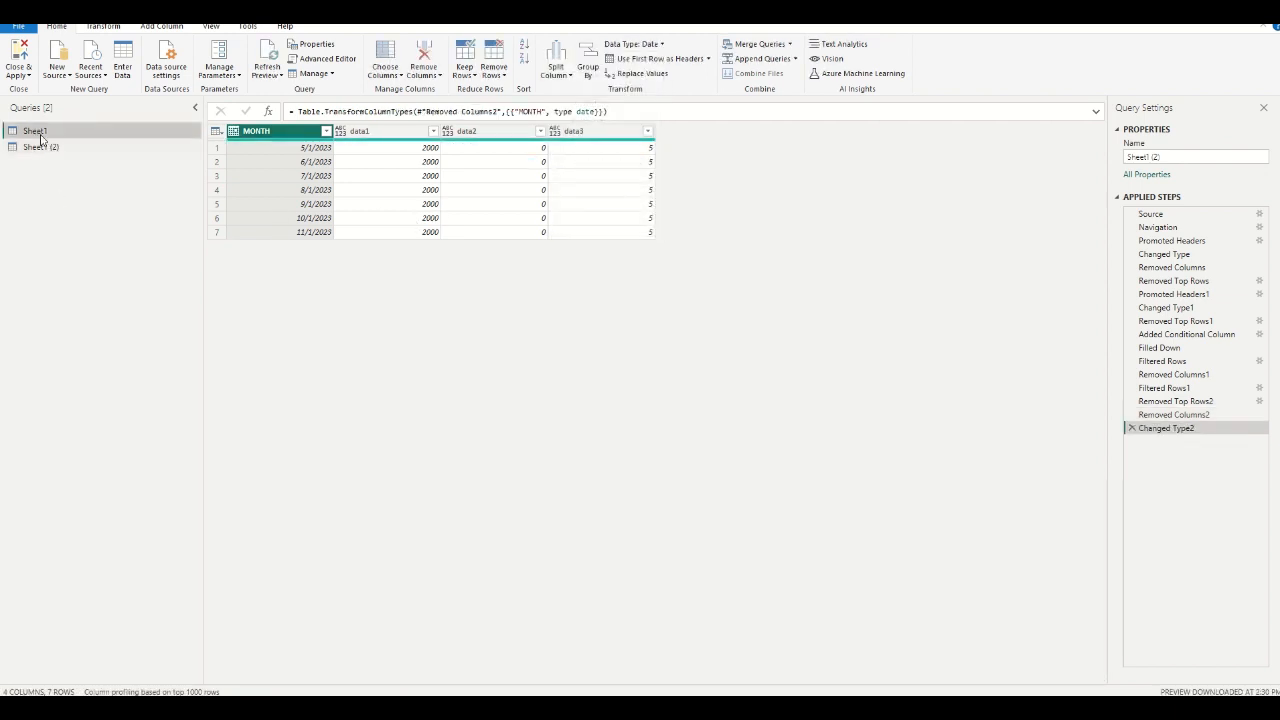
Set the MONTH column's data type to Date in the original Sheet1 query and apply the query changes to the report.
{"action": "left_click", "coordinate": [40, 134]}
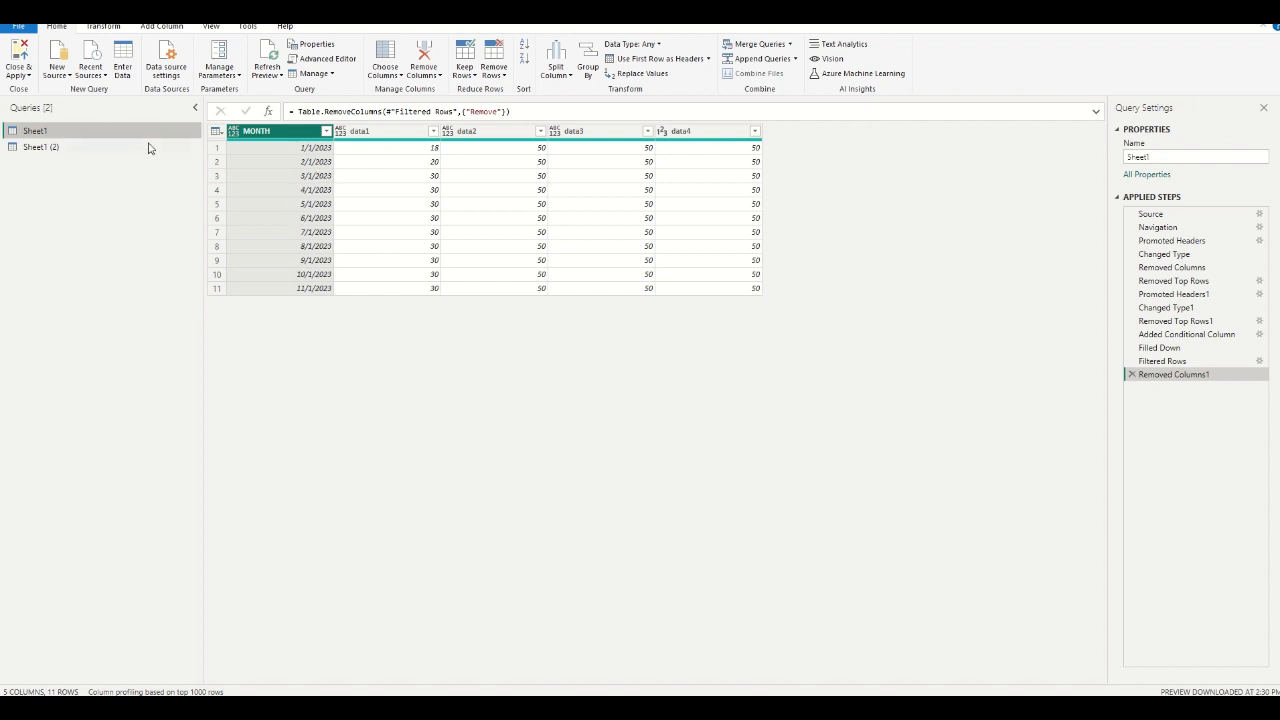
{"action": "left_click", "coordinate": [656, 44]}
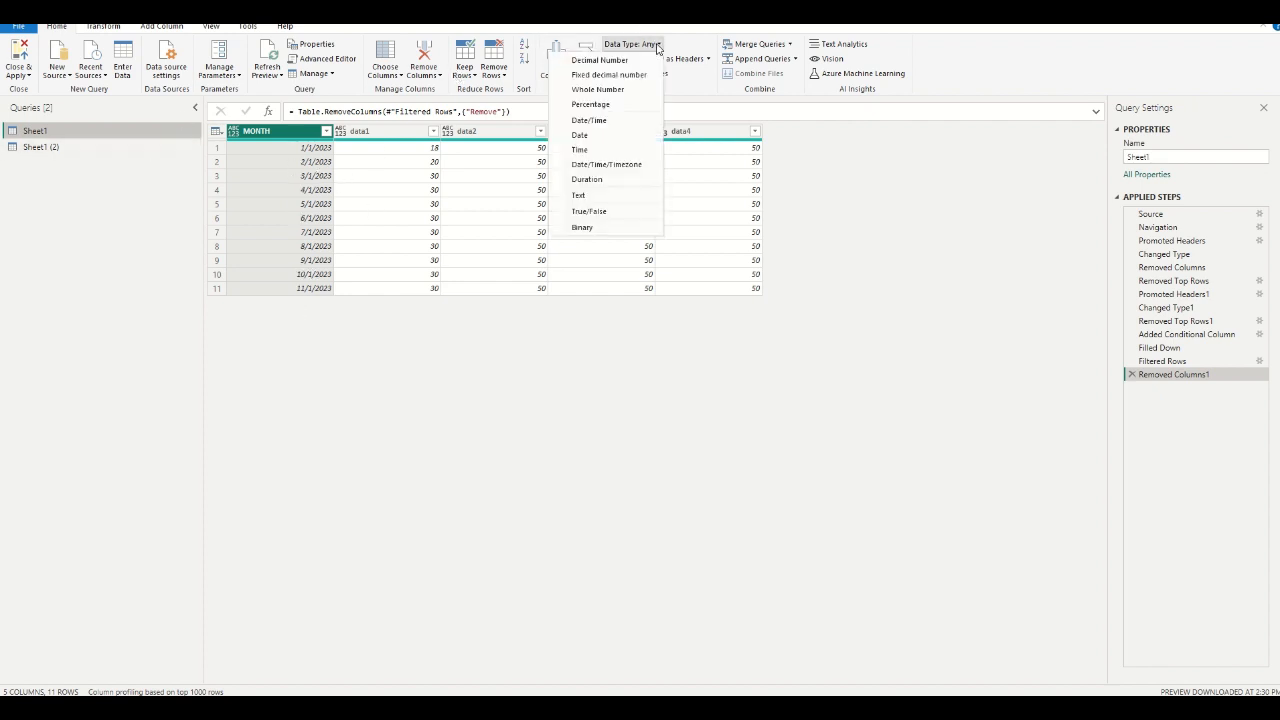
{"action": "left_click", "coordinate": [588, 135]}
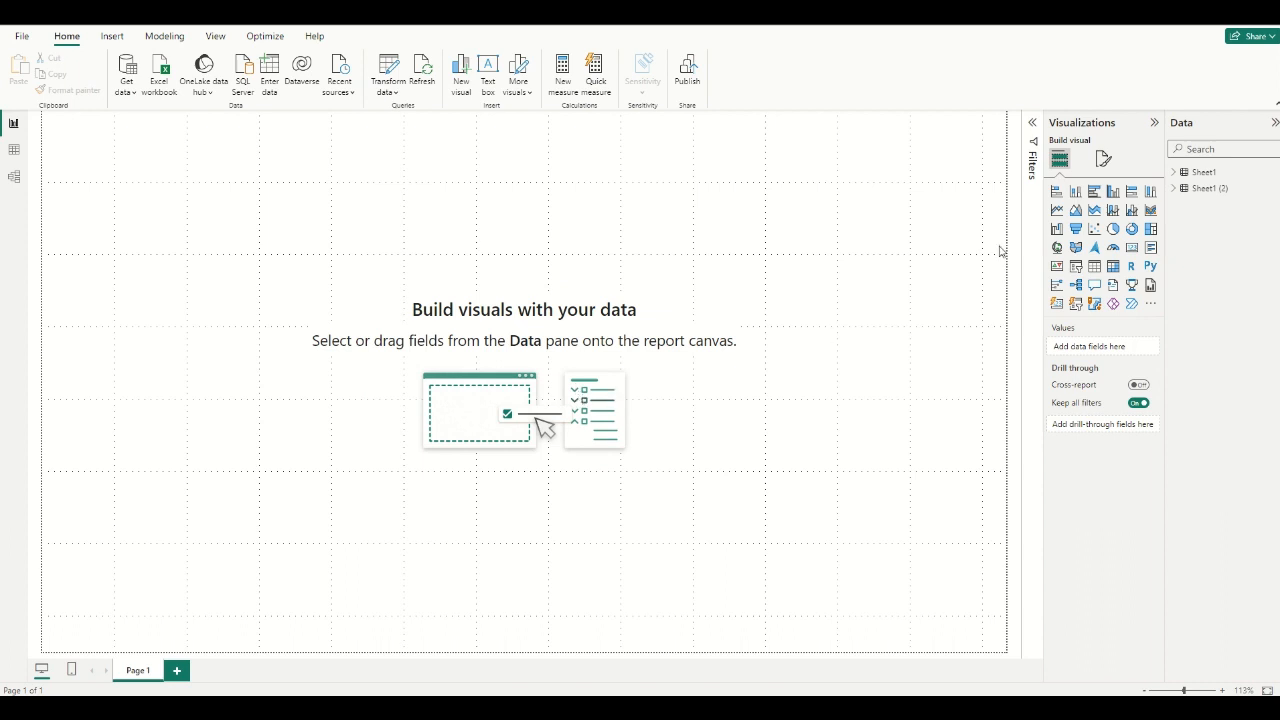
Examine the loaded rows of Sheet1 and Sheet1 (2), and expand both tables' field lists in the report view.
{"action": "left_click", "coordinate": [19, 152]}
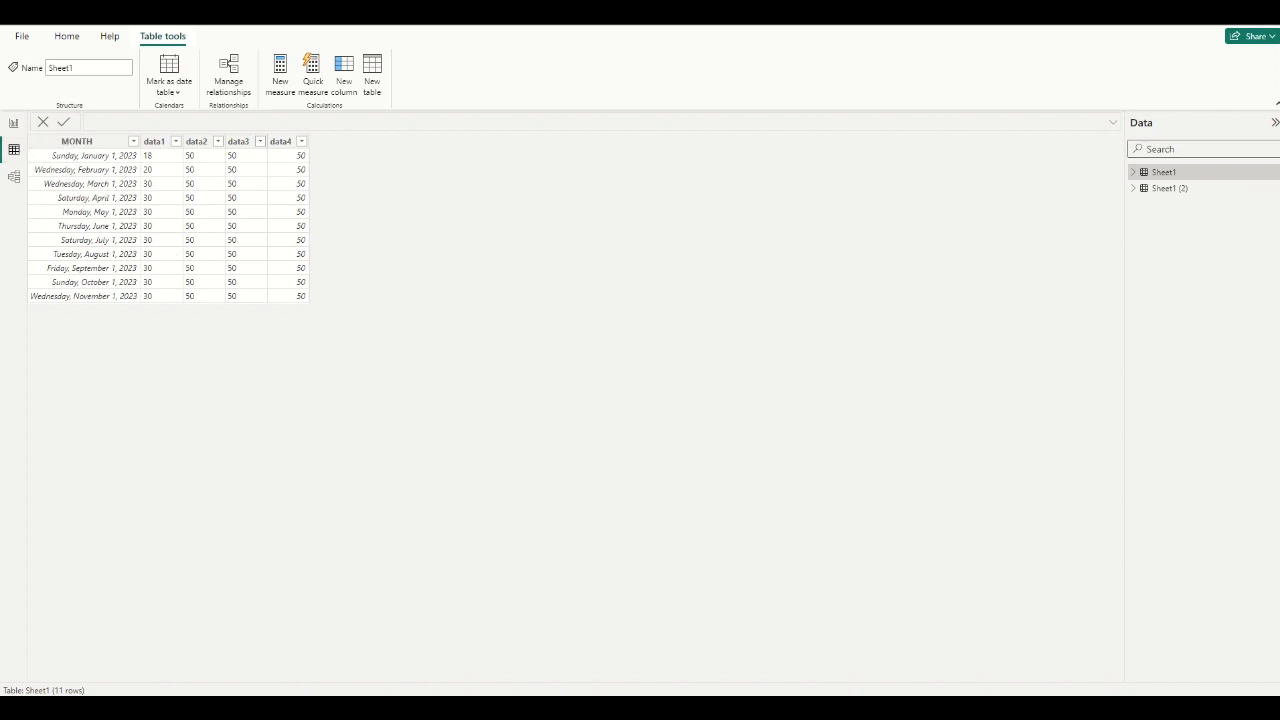
{"action": "left_click", "coordinate": [1178, 190]}
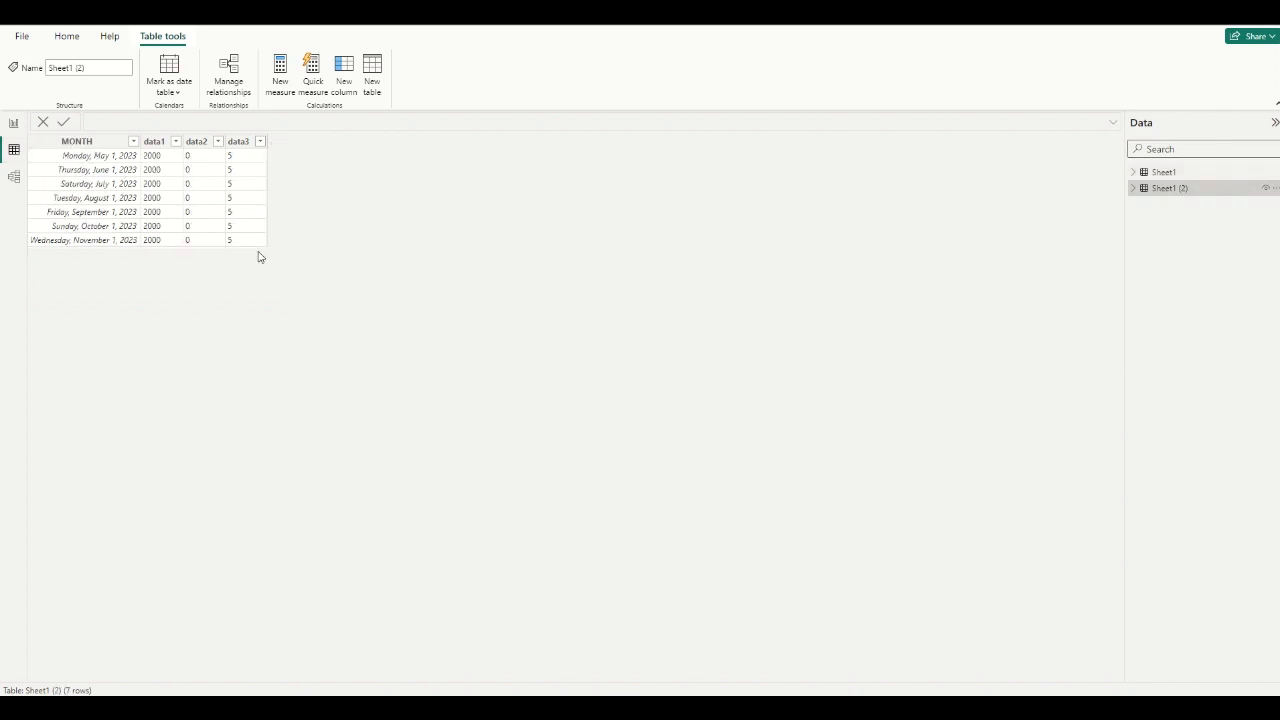
{"action": "left_click", "coordinate": [14, 123]}
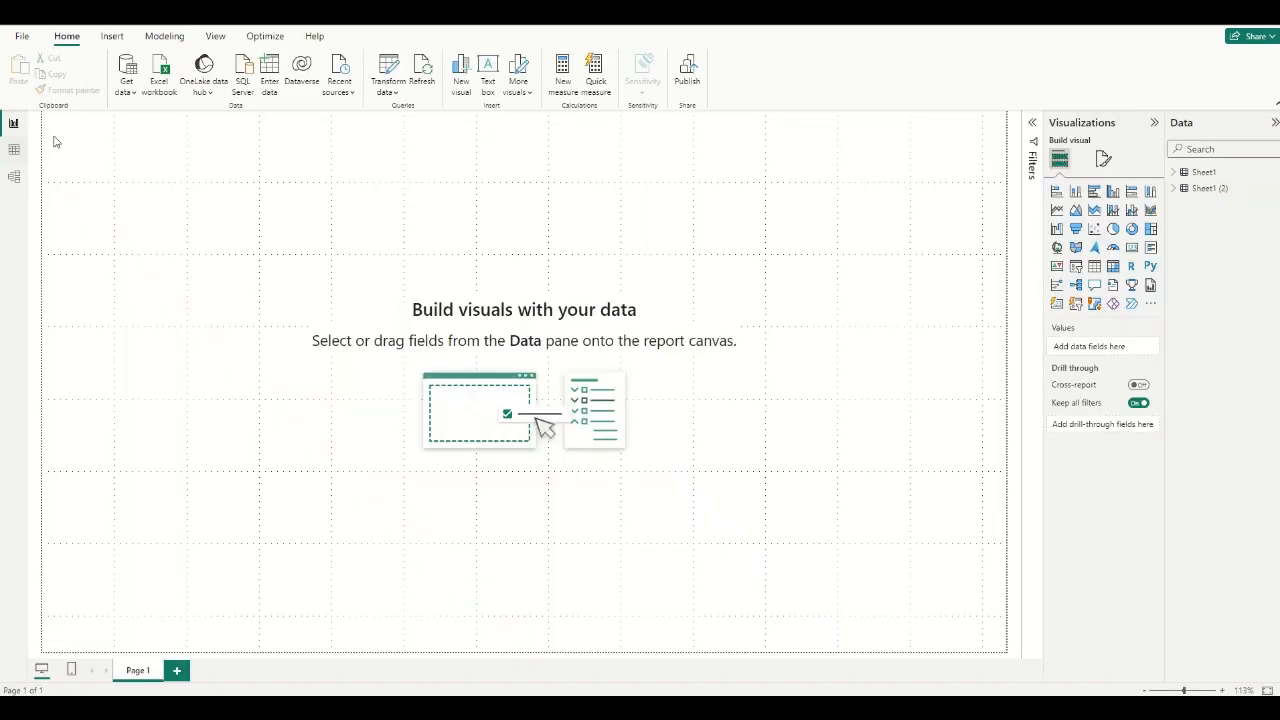
{"action": "left_click", "coordinate": [1175, 176]}
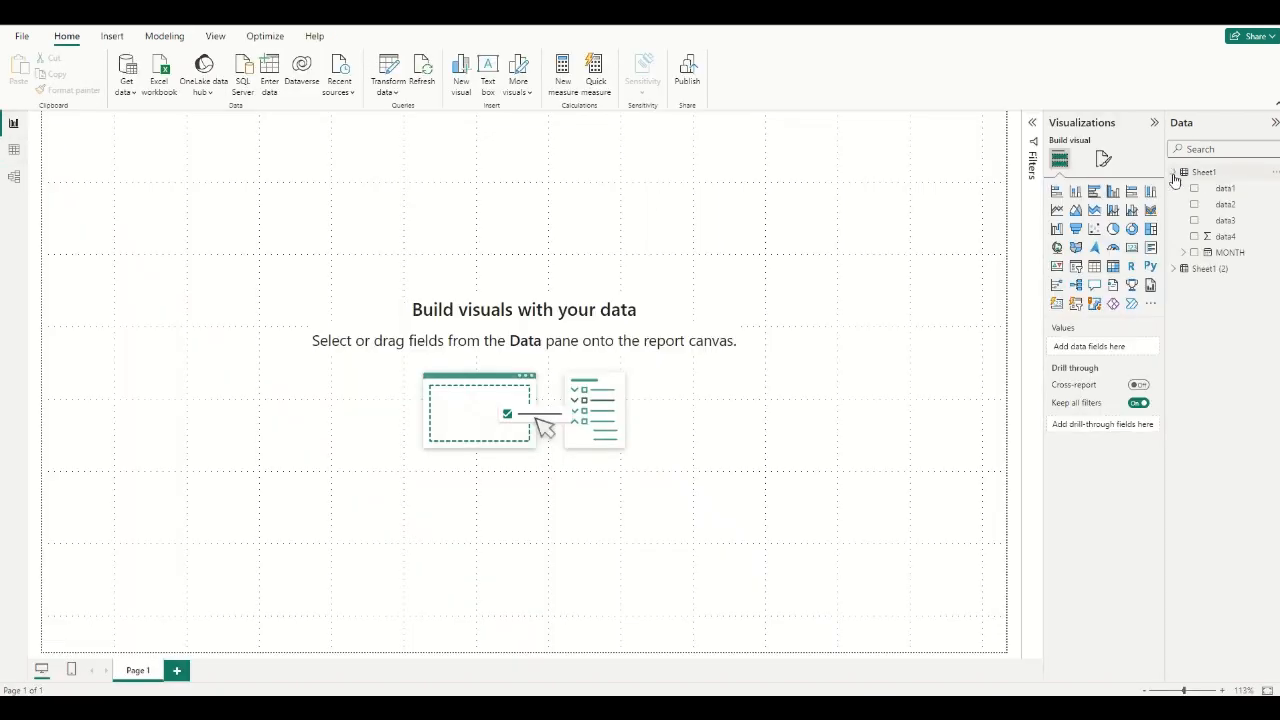
{"action": "left_click", "coordinate": [1175, 268]}
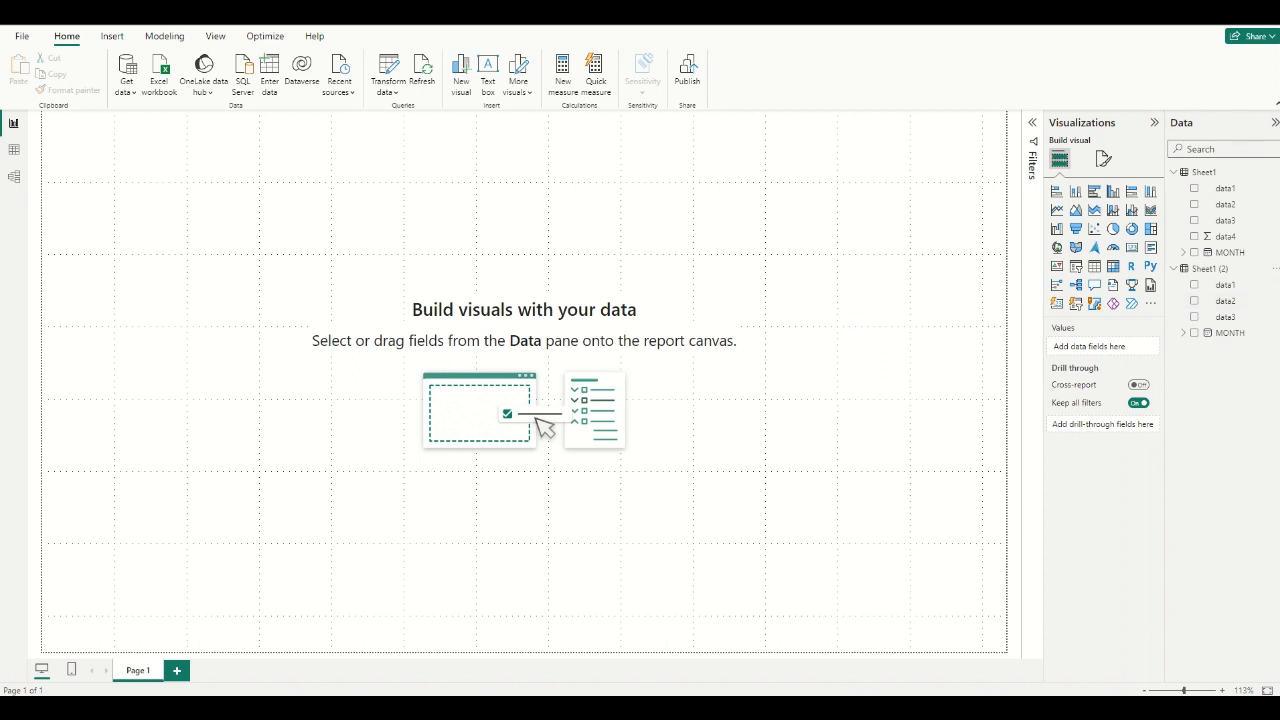